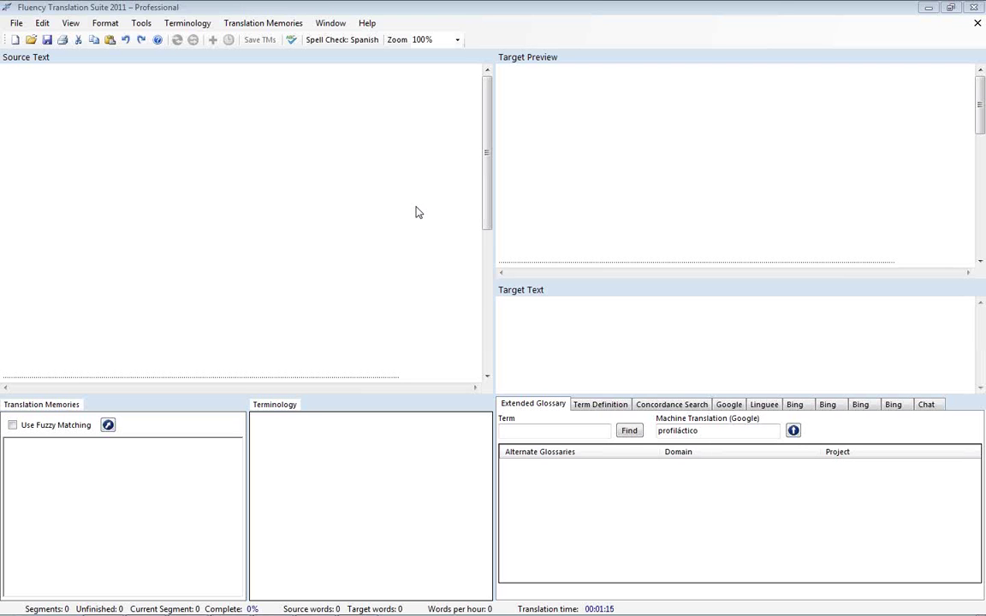
Examine the terminology import's column order requirements and its supported file types, leaving without loading a file.
click(178, 25)
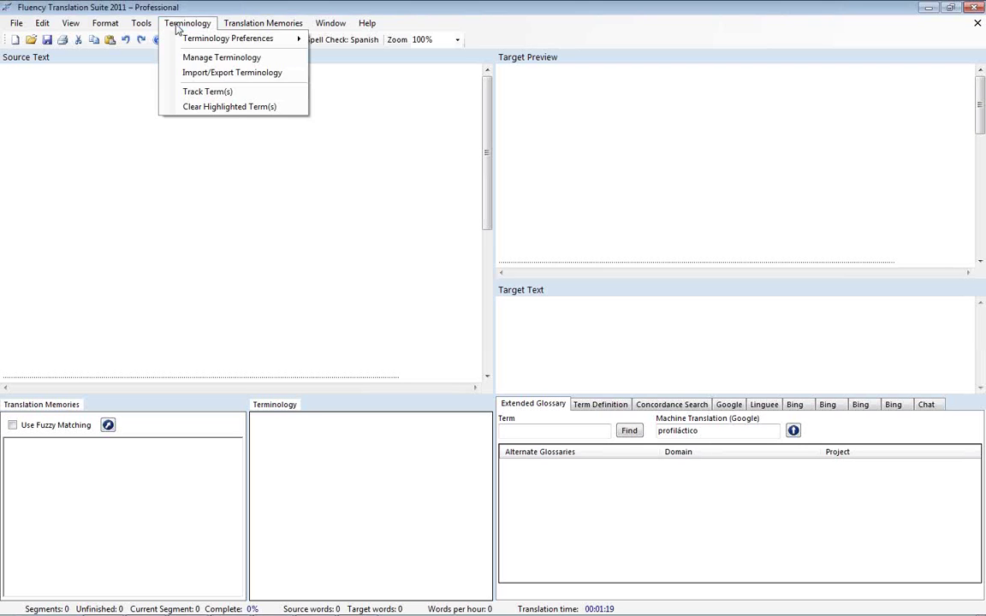
click(204, 78)
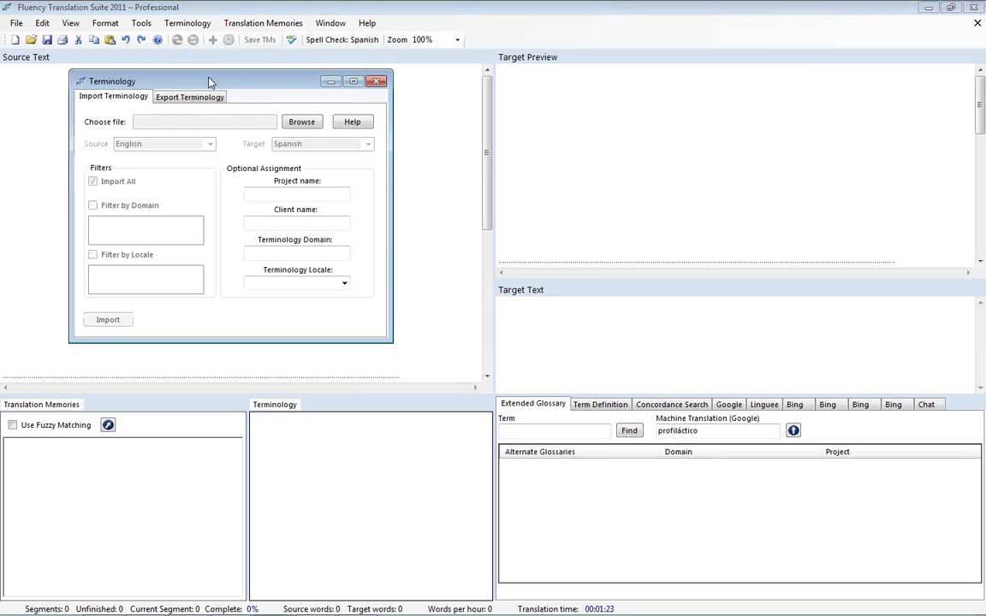
drag(208, 80, 434, 168)
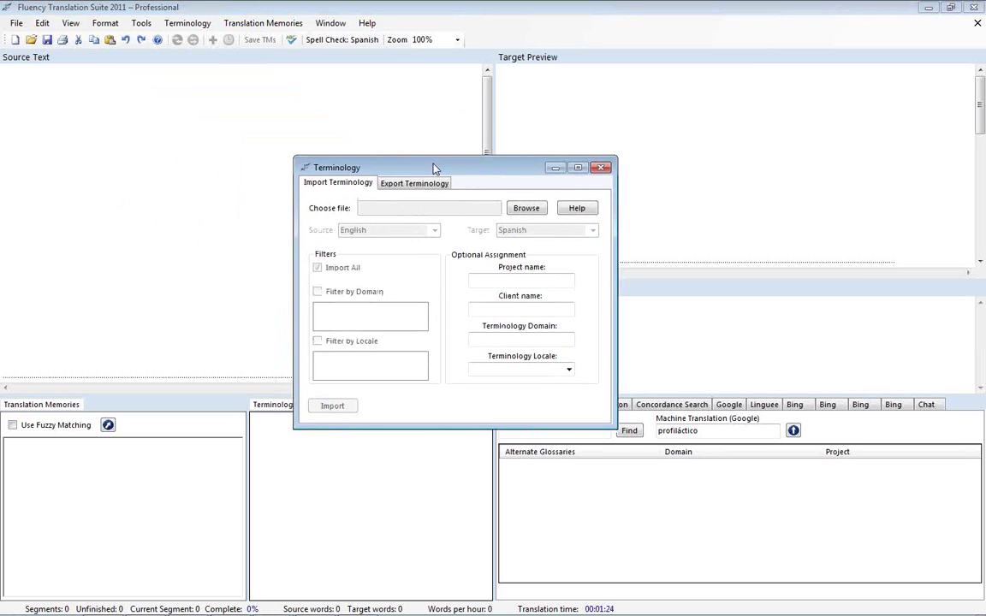
click(525, 209)
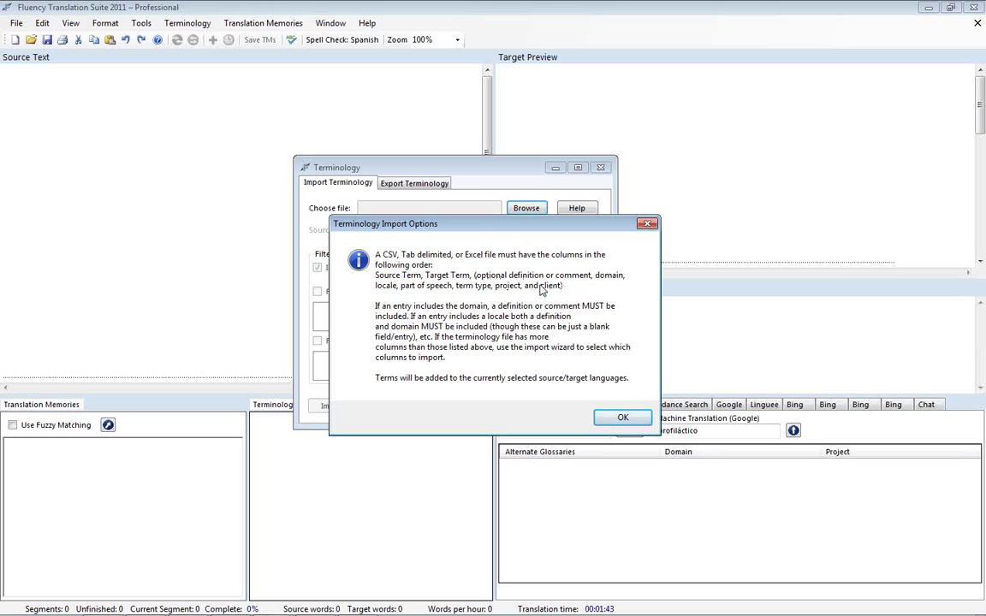
click(622, 419)
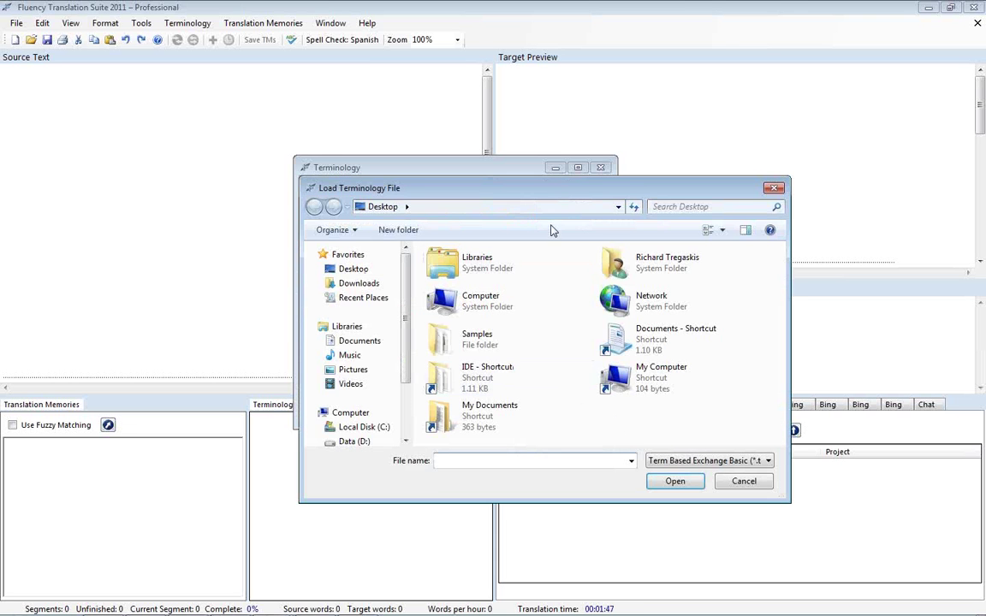
drag(552, 197, 505, 210)
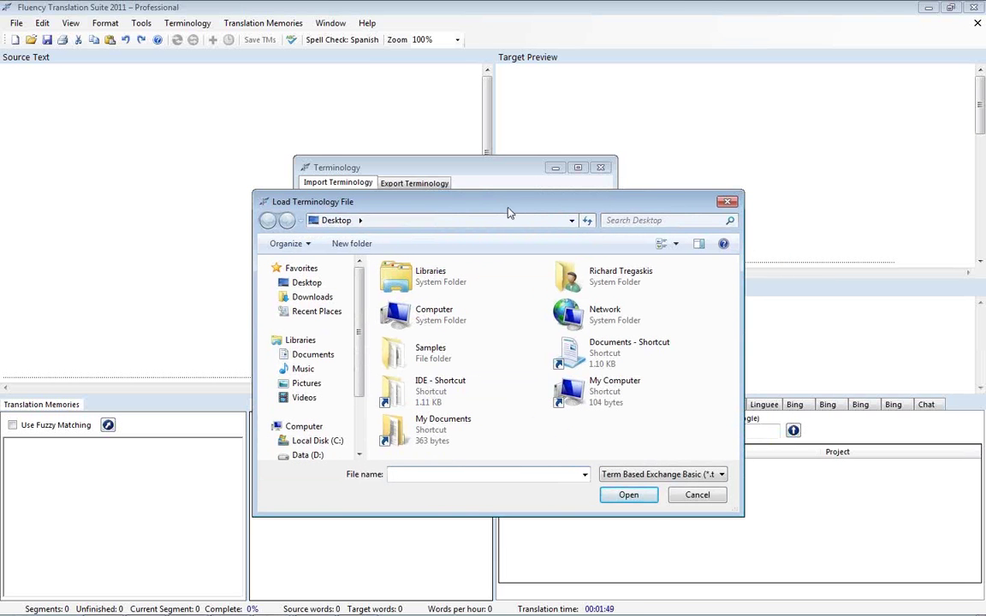
click(640, 474)
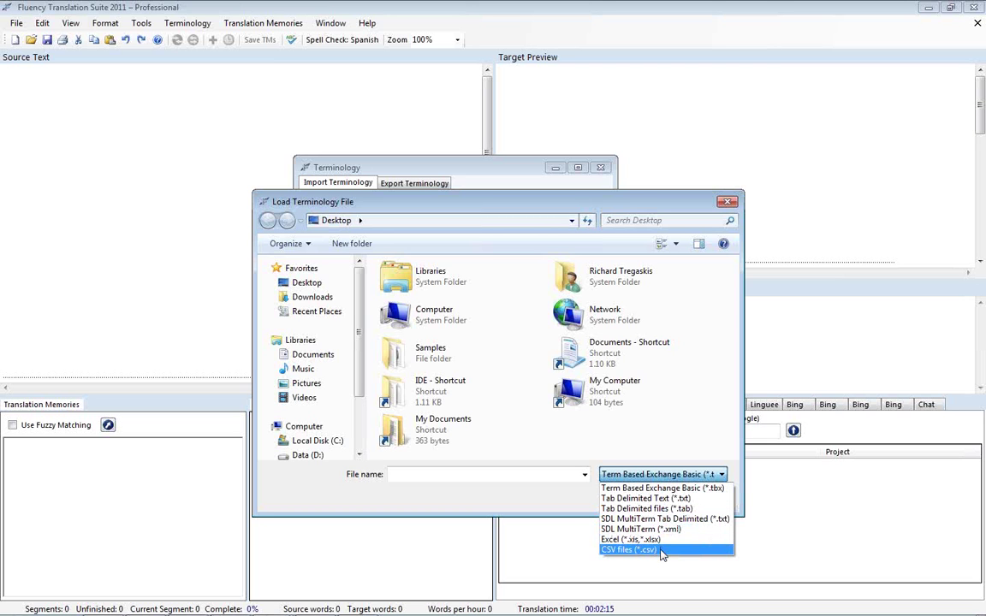
click(513, 500)
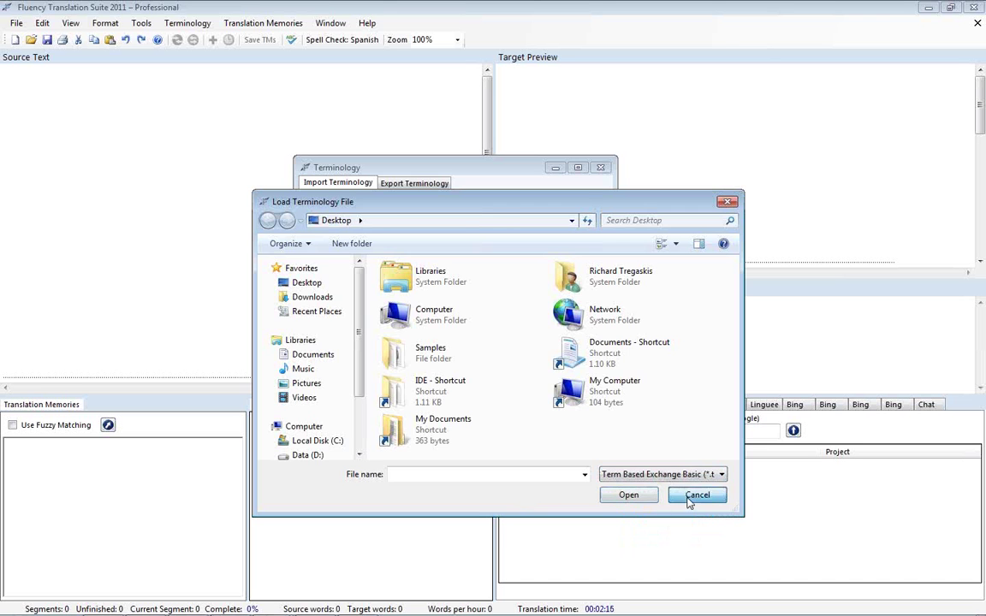
click(689, 499)
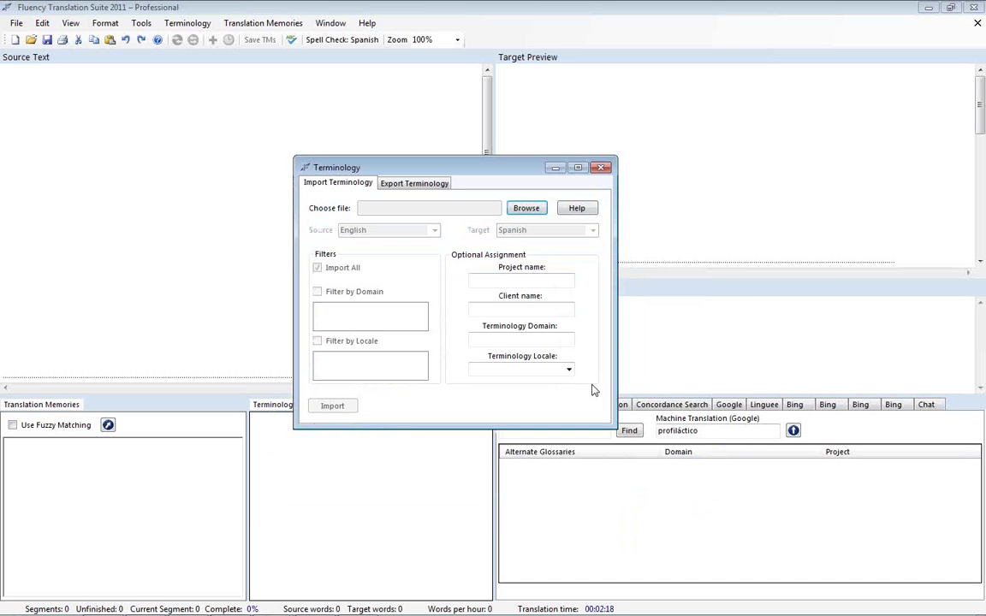
click(602, 170)
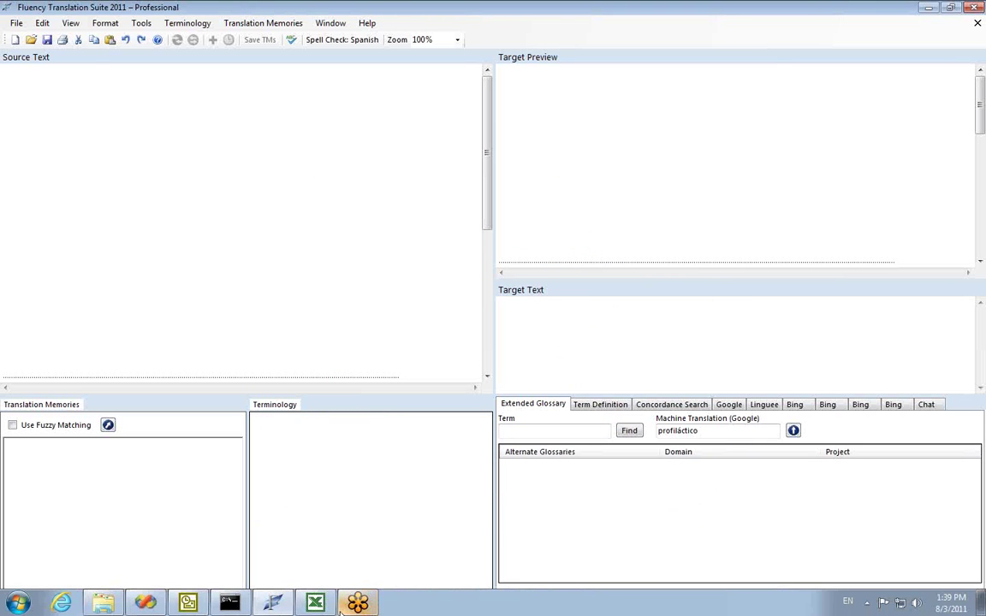
Switch to the Terminology.xls workbook in Excel and delete the Domain and Project columns between English and Spanish.
click(316, 603)
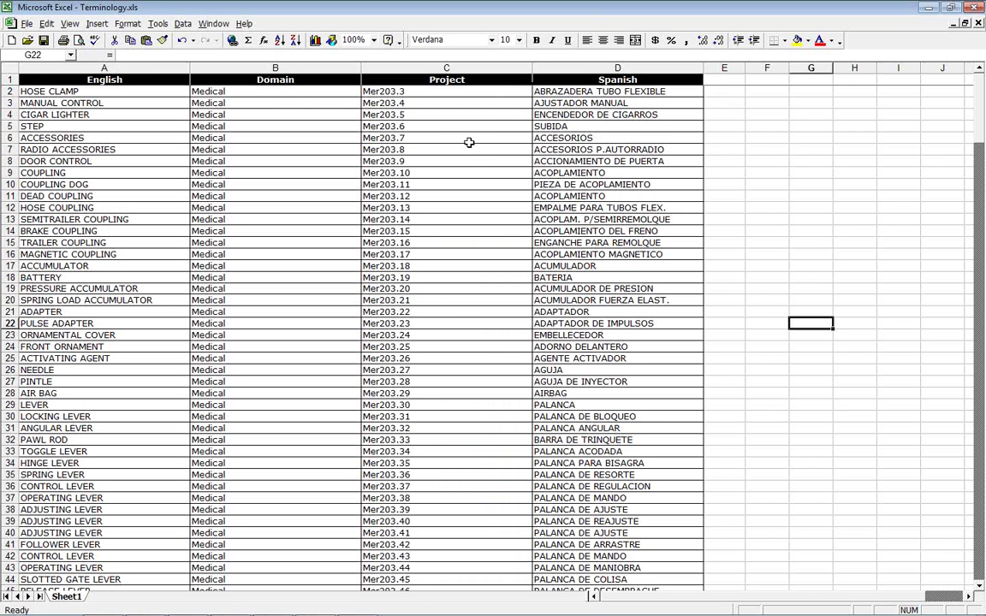
click(255, 68)
drag(255, 68, 432, 70)
right_click(431, 70)
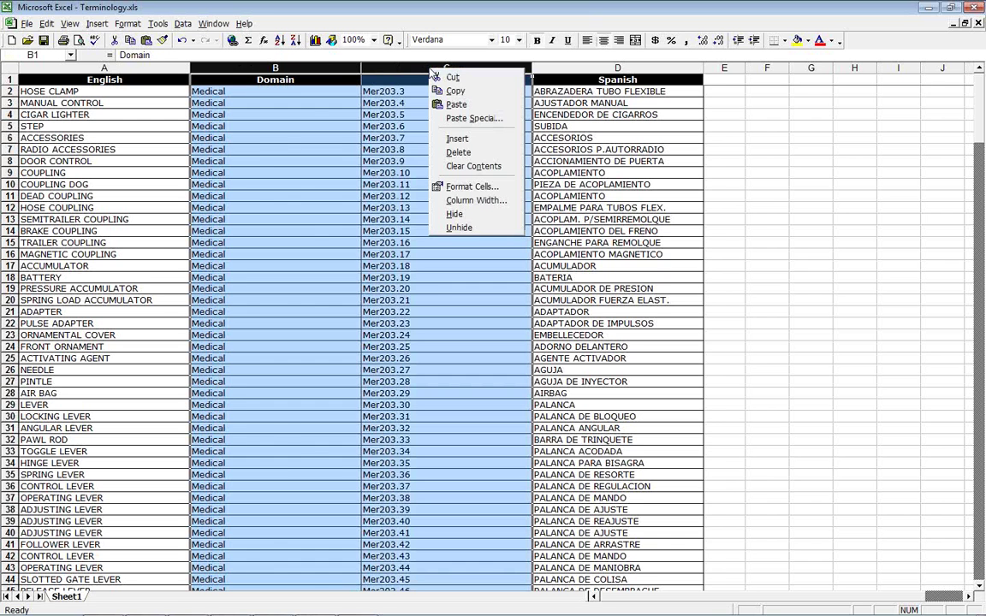
click(455, 152)
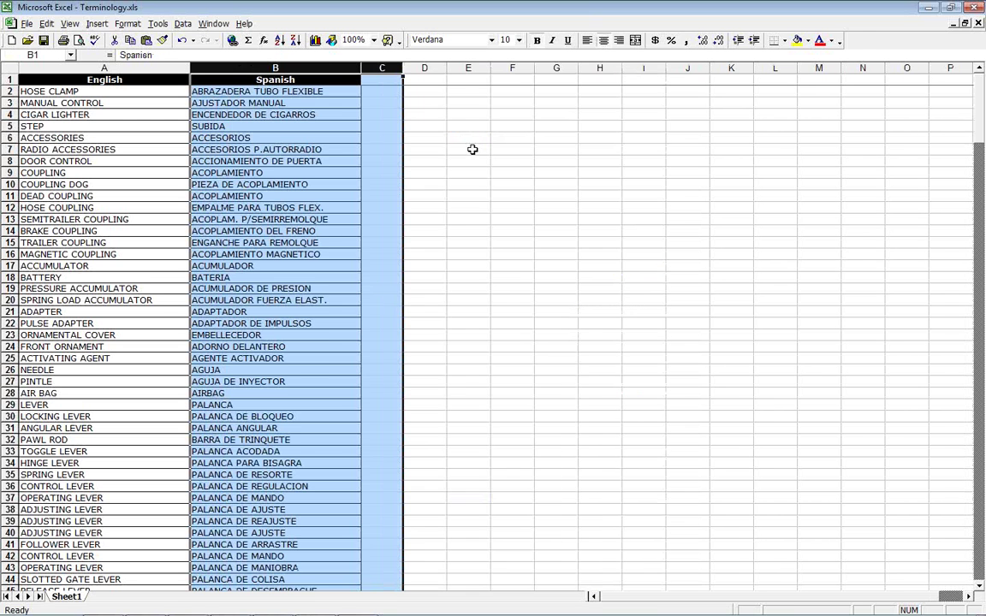
click(471, 150)
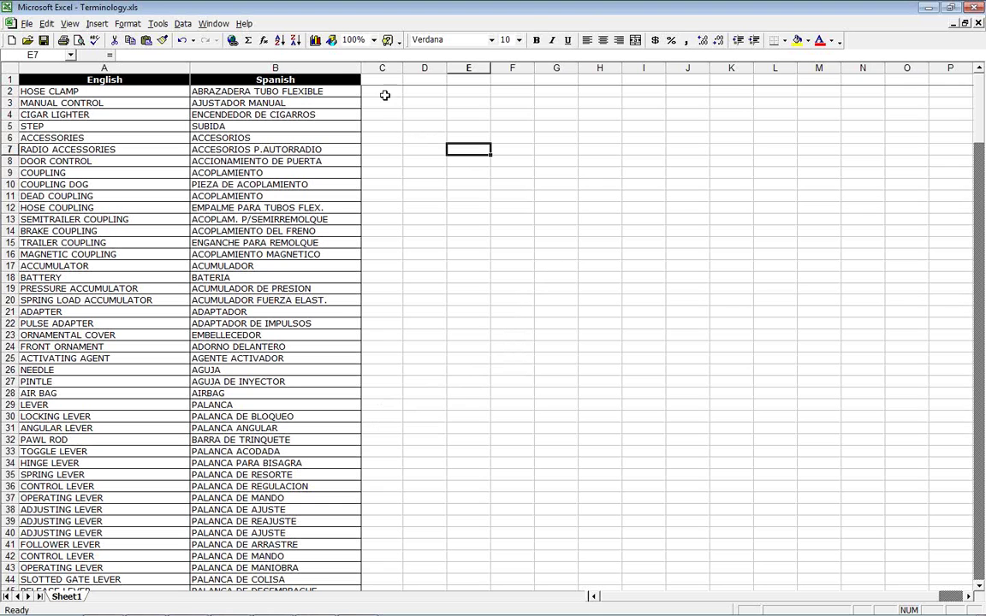
Enter x in cell C1 as a third column header beside Spanish.
click(383, 81)
text(x)
click(405, 139)
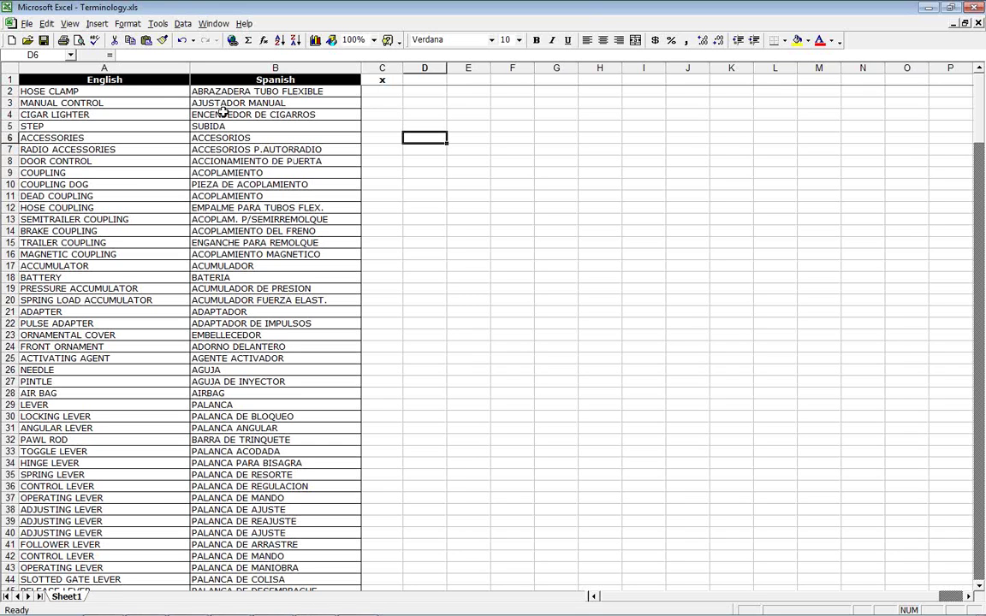
Save a copy of the workbook on the Desktop as Terminology2.xls.
click(25, 24)
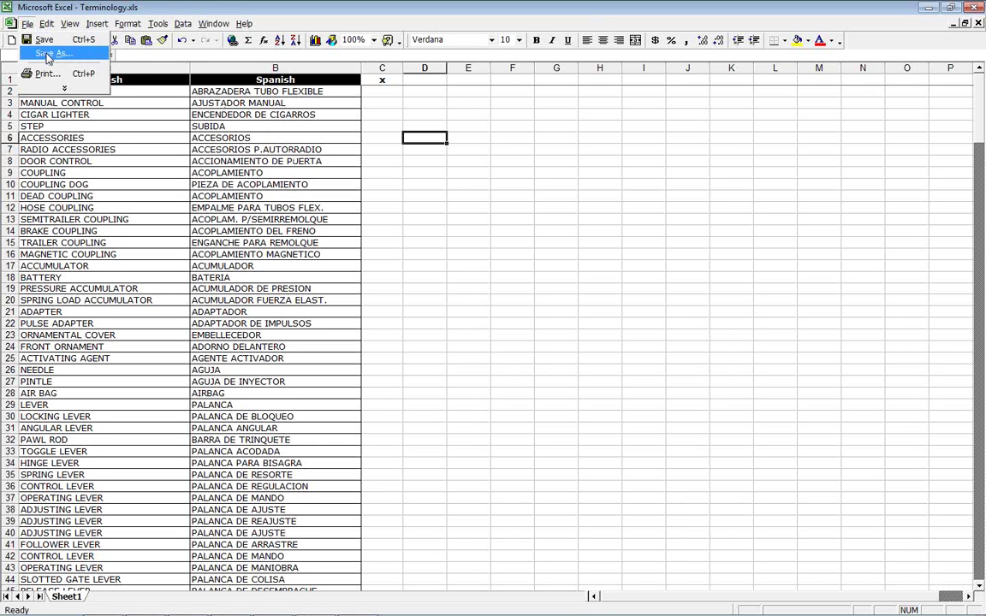
click(49, 55)
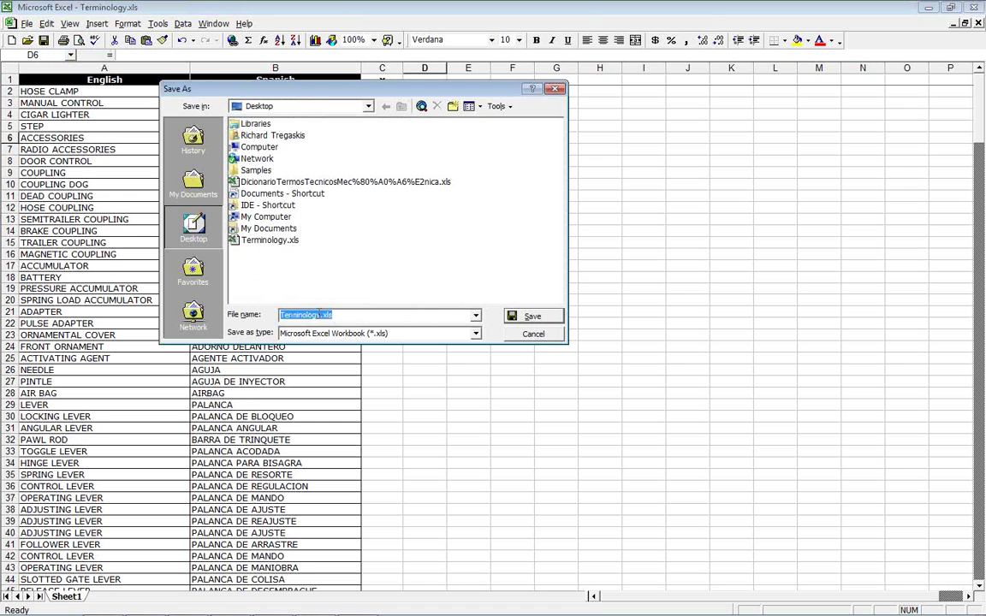
click(327, 315)
text(2)
click(530, 315)
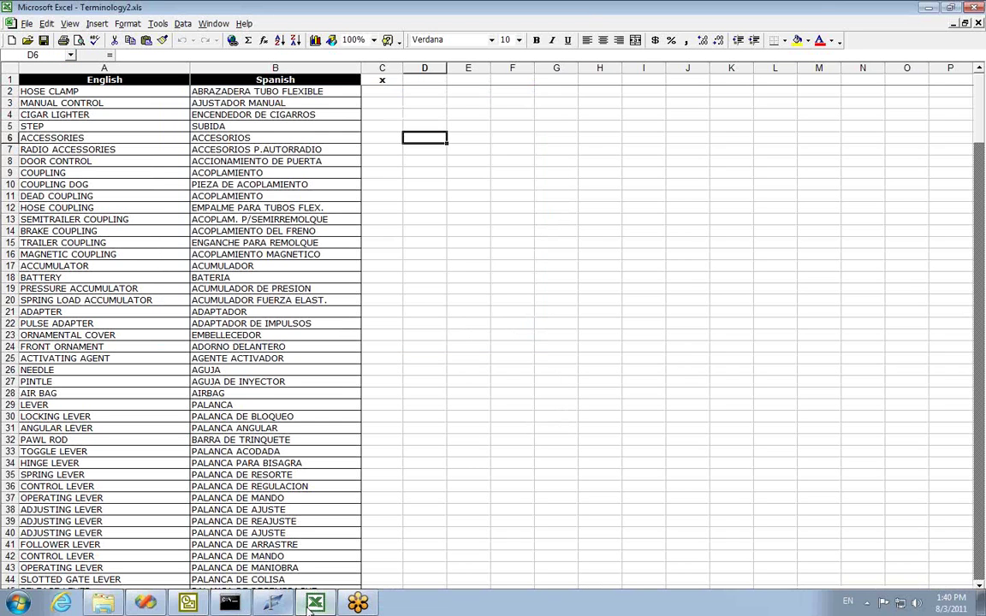
Switch to Fluency Translation Suite and load the Excel file Terminology2.xls from the Desktop for terminology import.
click(282, 606)
click(187, 23)
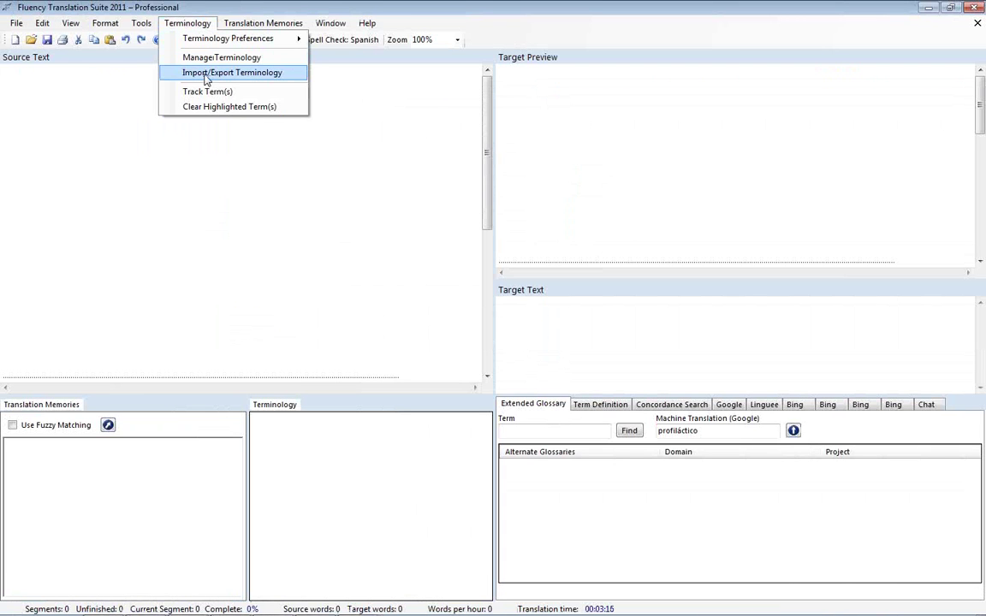
click(206, 74)
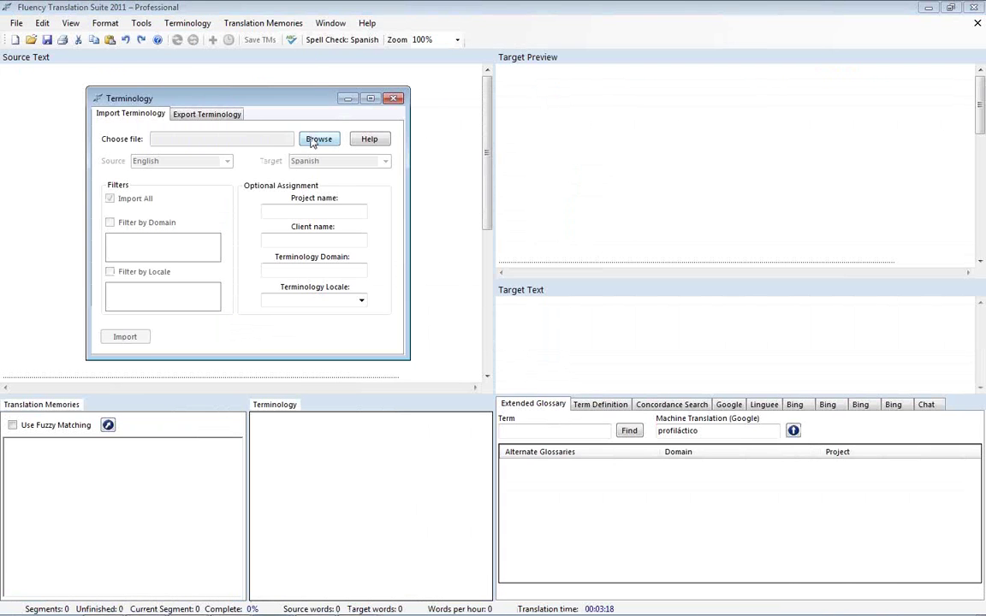
click(316, 139)
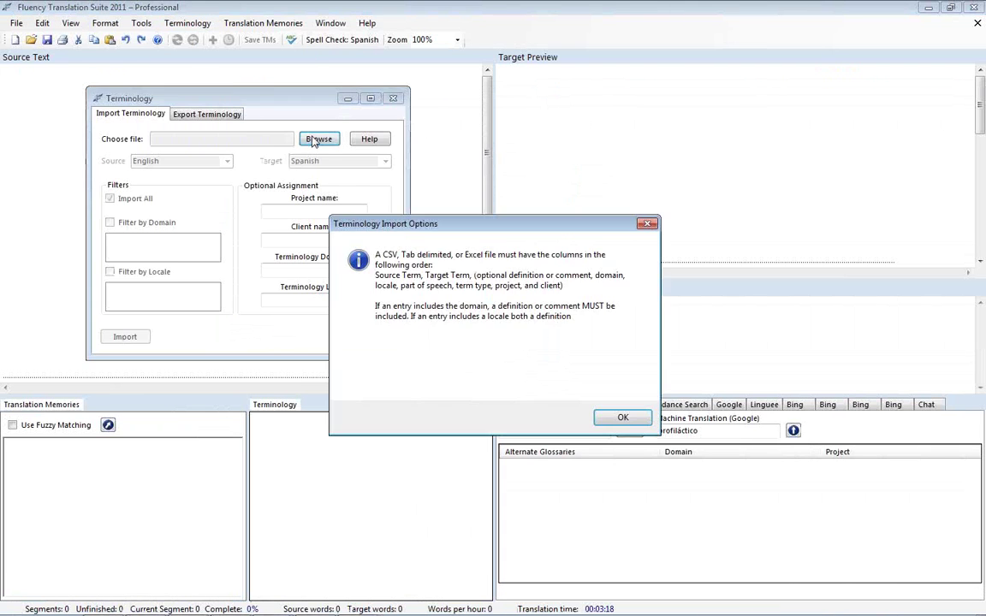
click(629, 421)
click(505, 391)
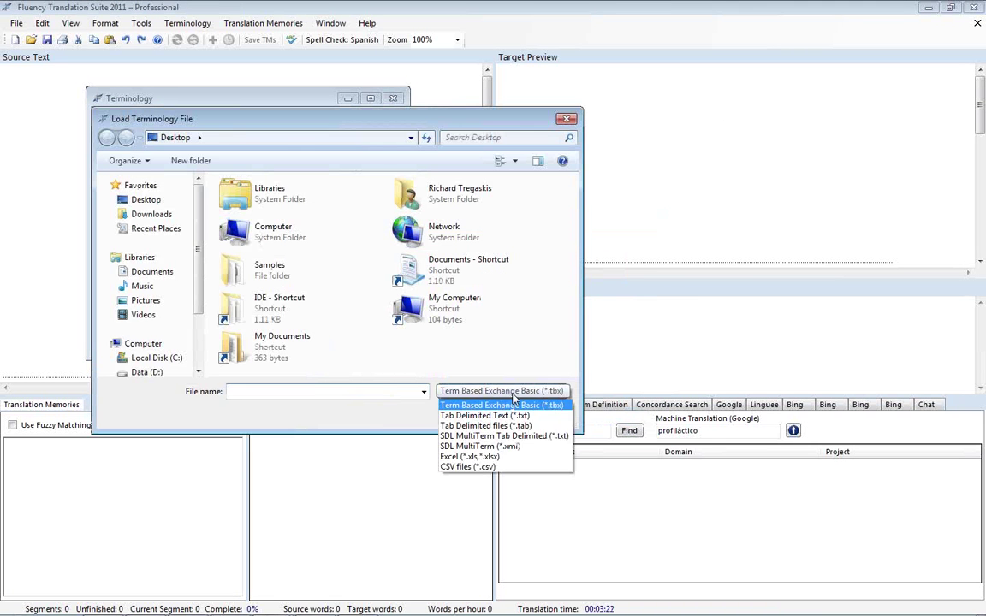
click(509, 457)
scroll(470, 355, down, 3)
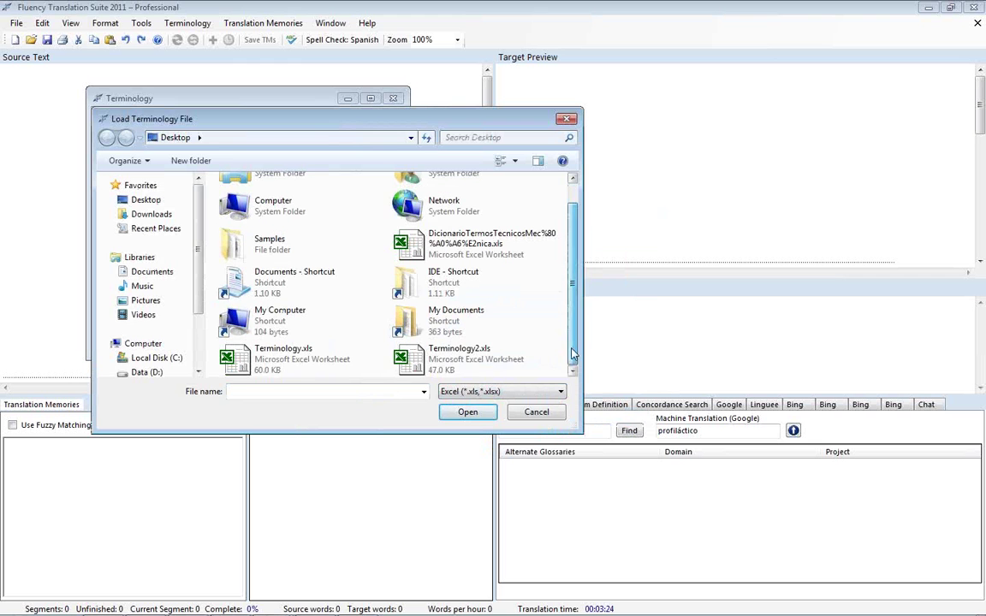
click(470, 355)
click(467, 412)
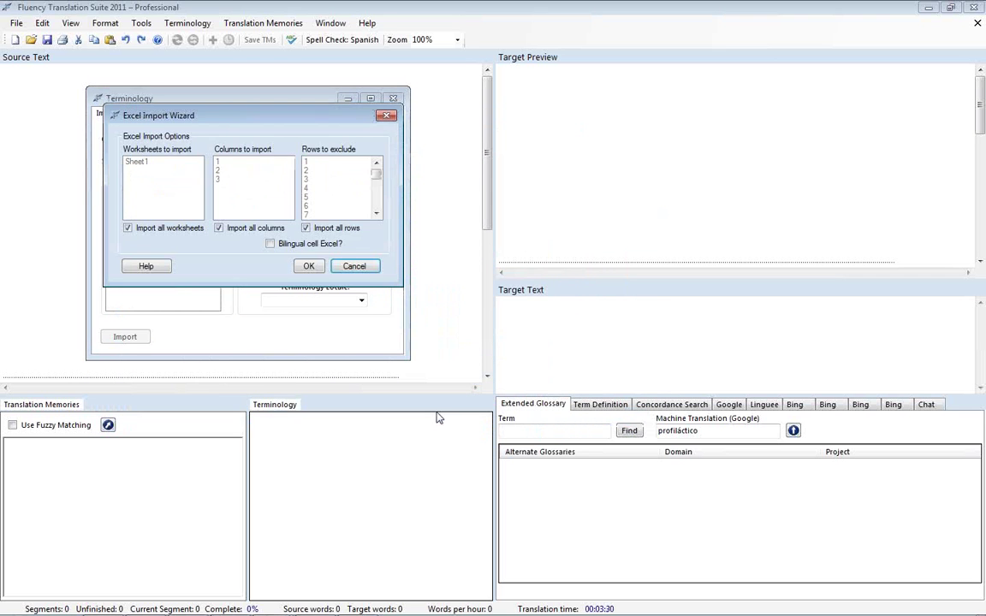
Limit the Excel import to columns 1 and 2 and exclude row 1.
drag(266, 119, 428, 188)
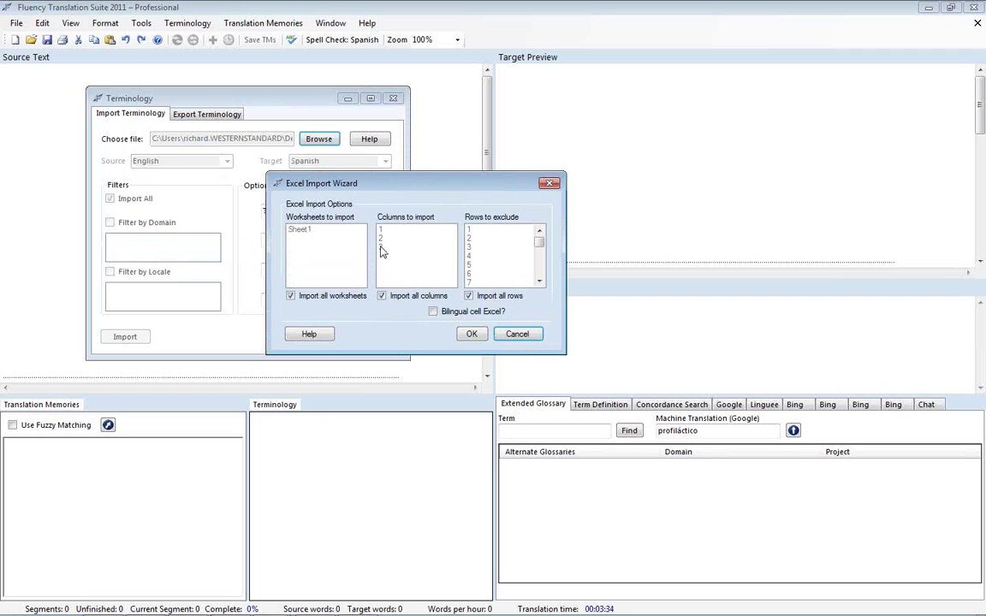
click(382, 296)
click(382, 231)
click(408, 239)
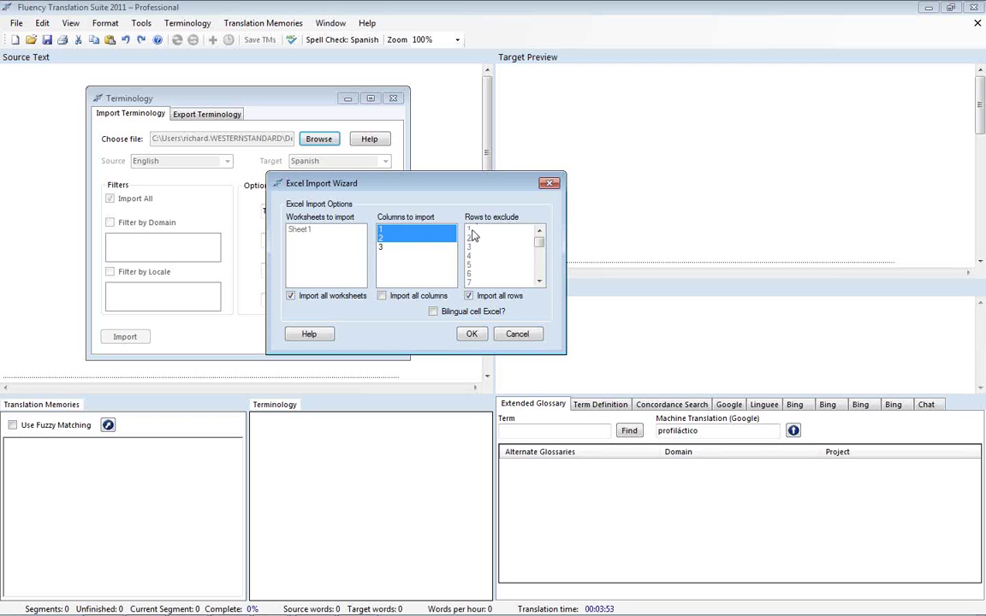
click(469, 296)
click(470, 232)
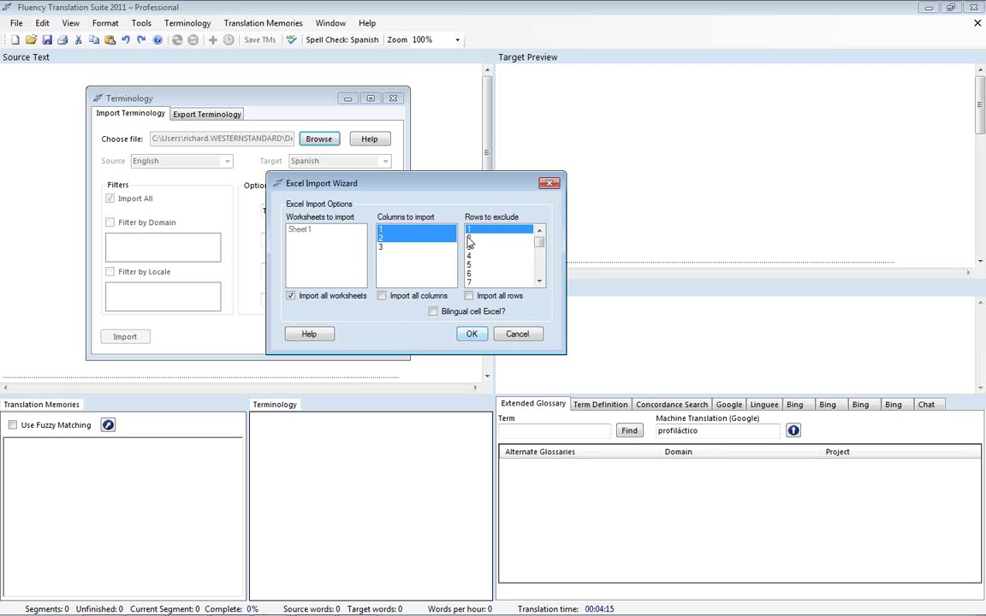
click(472, 335)
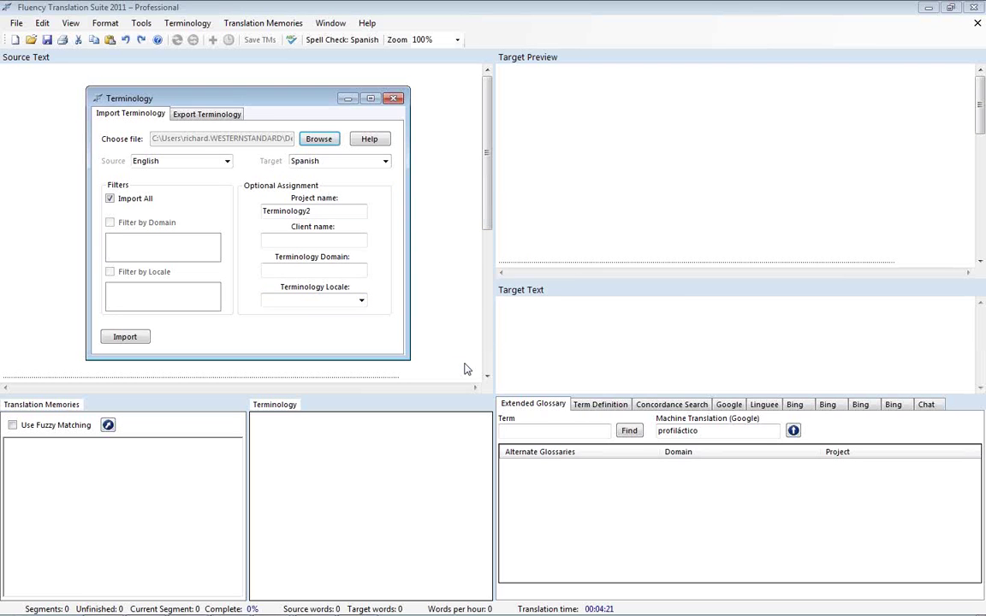
Assign the imported terms the project name Special Project, client name IBM and terminology domain Medical.
drag(253, 103, 321, 111)
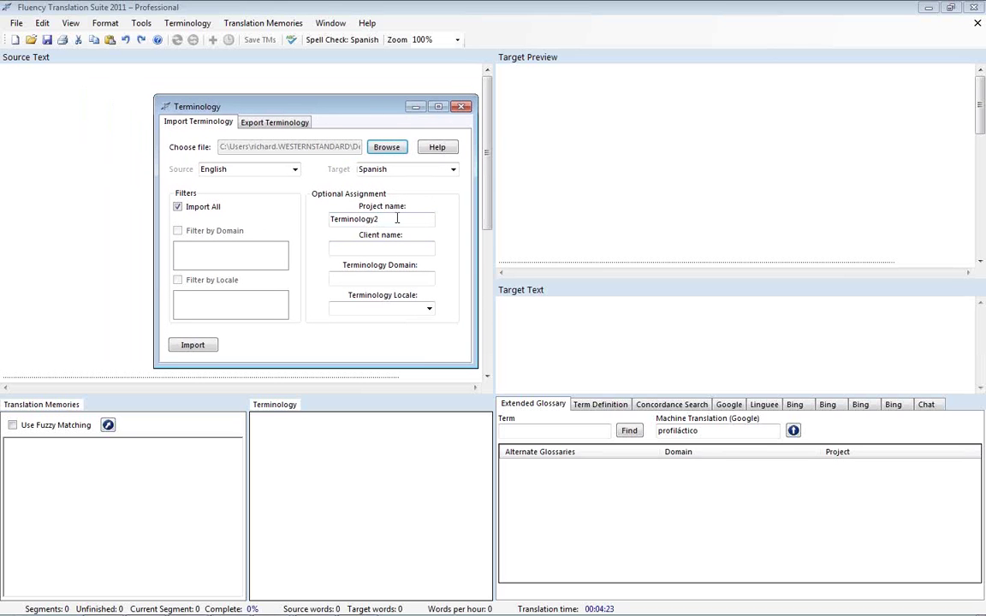
drag(398, 223, 324, 220)
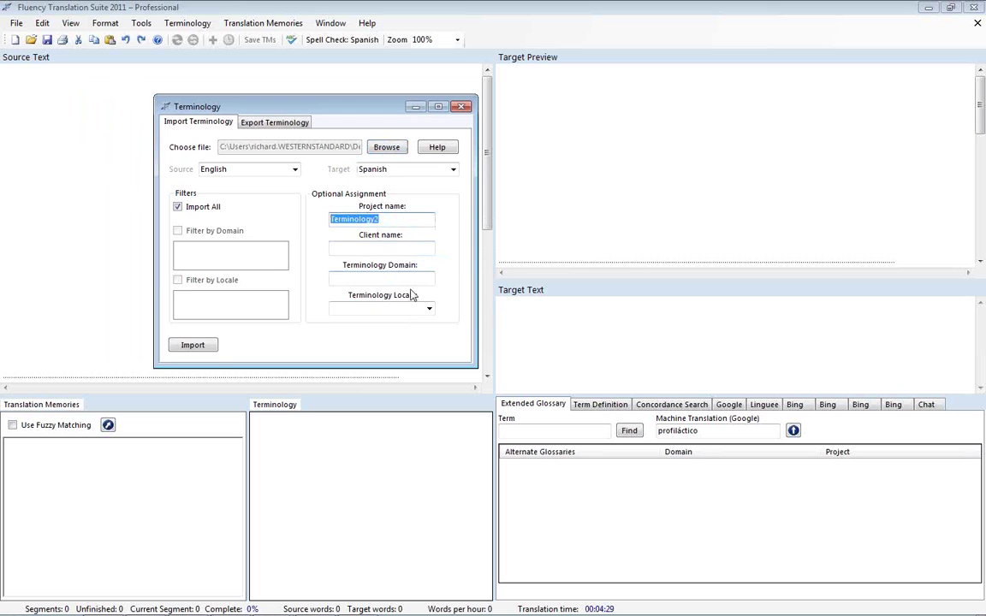
text(Special Project)
click(382, 247)
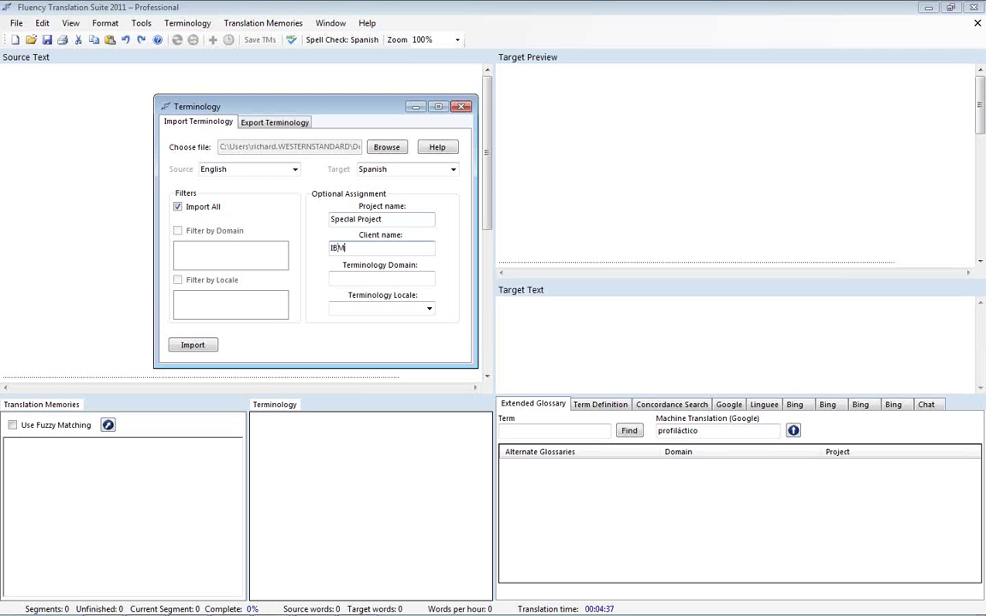
click(353, 278)
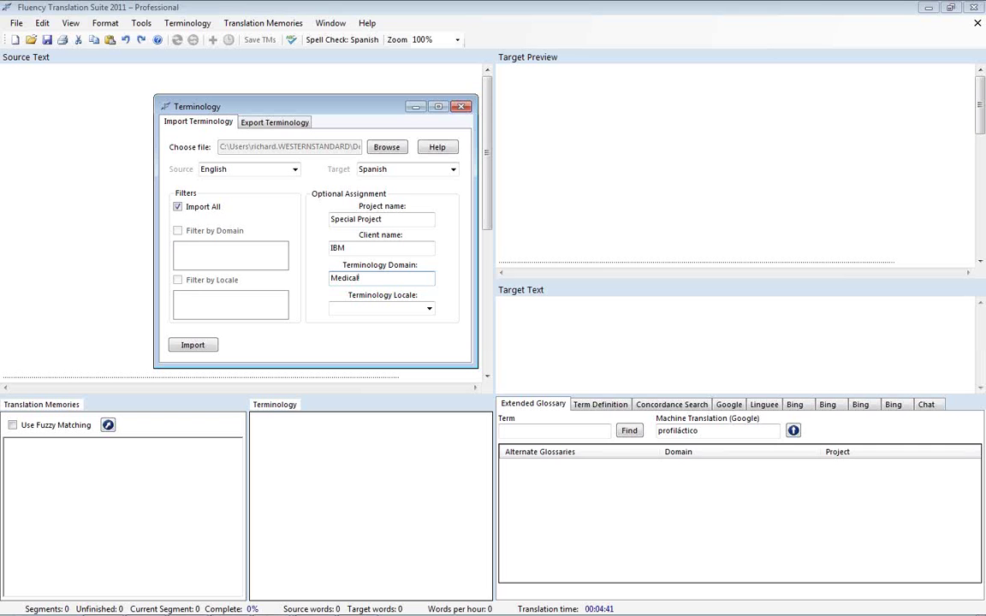
Import the English to Spanish terminology with all entries included.
drag(306, 112, 377, 159)
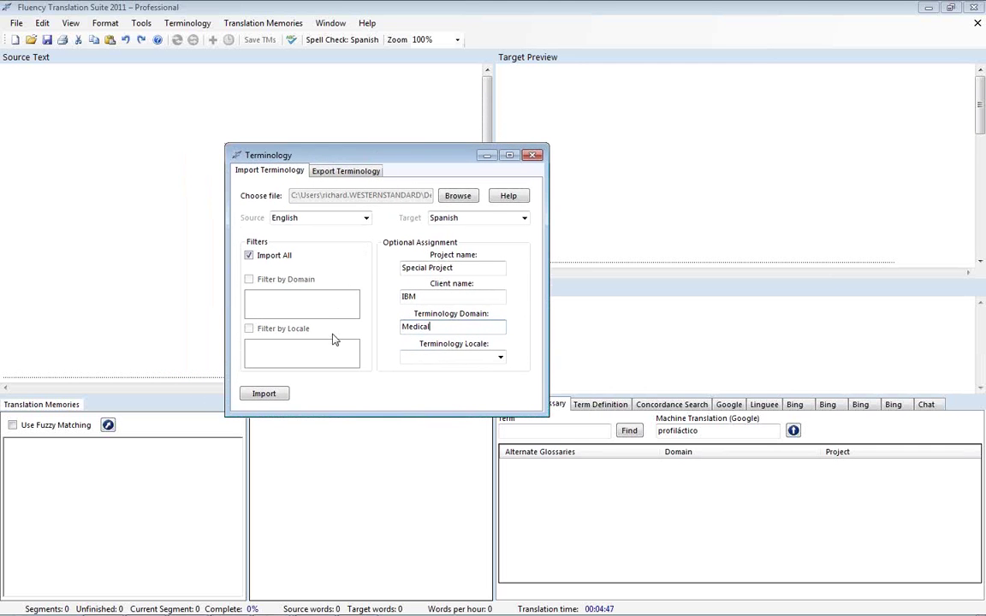
click(272, 396)
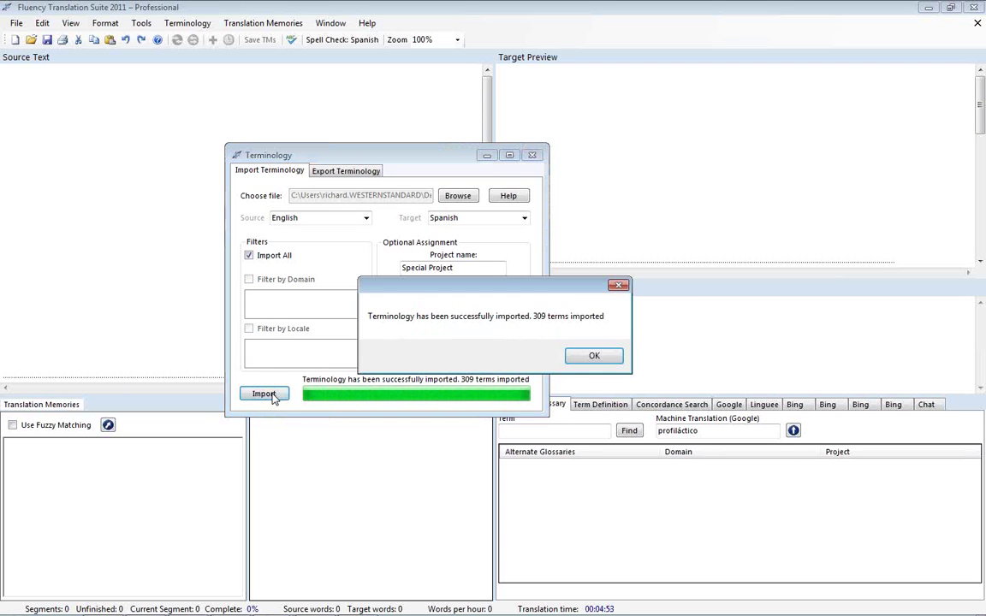
click(594, 358)
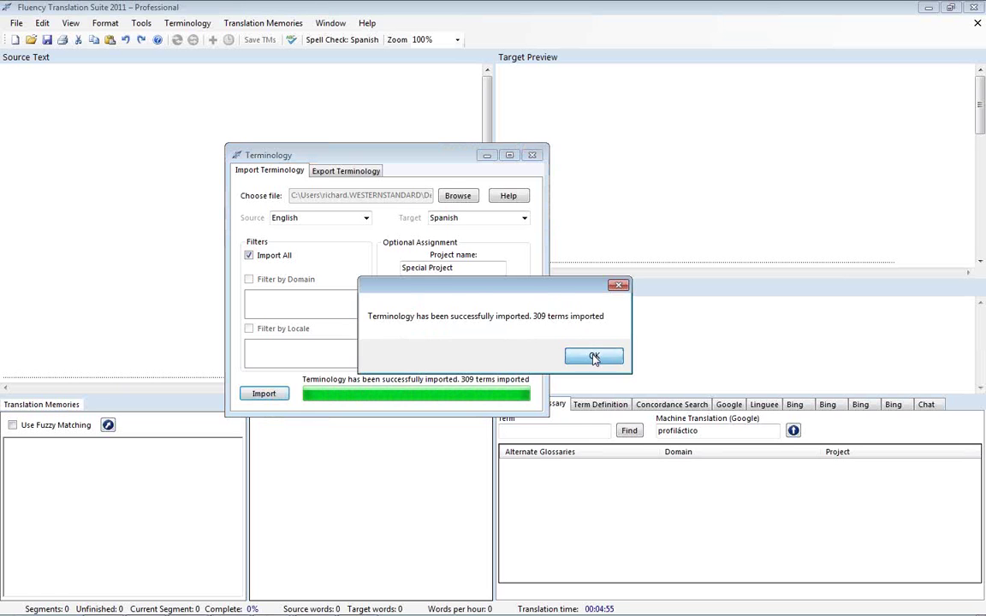
Close the import window and review the English to Spanish entries and their project assignments in the Term Manager.
click(533, 158)
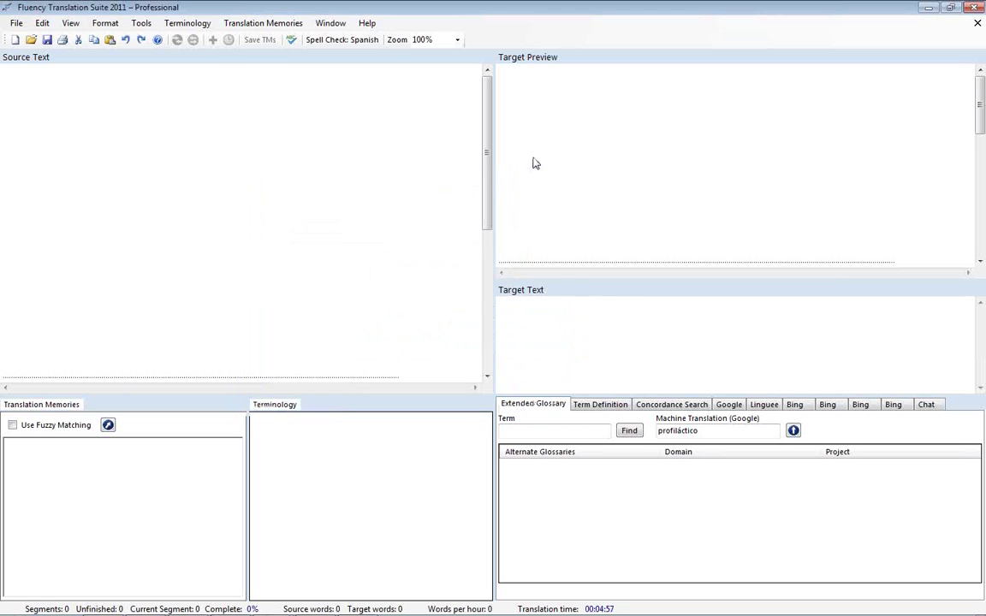
click(178, 24)
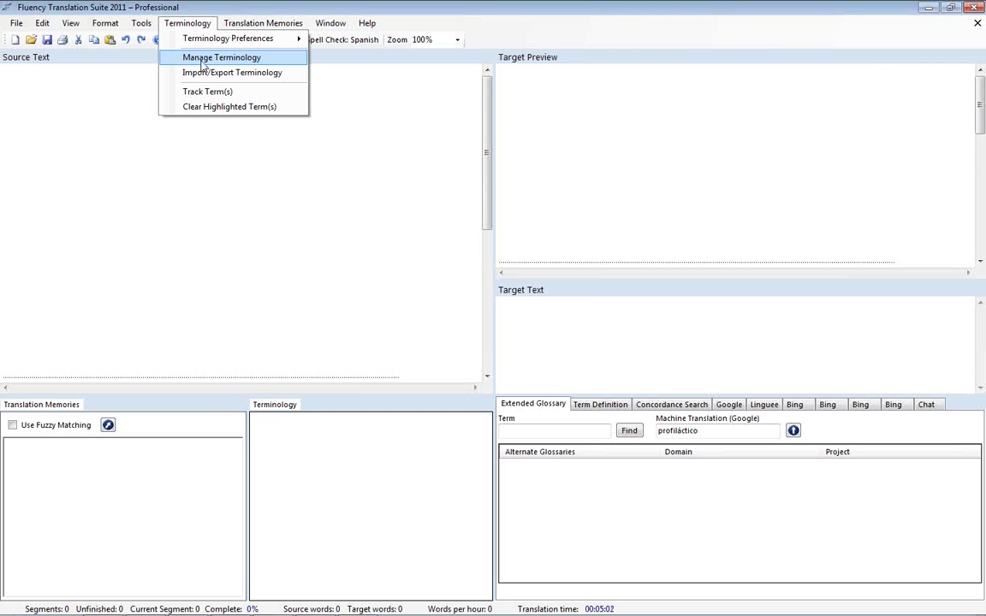
click(205, 58)
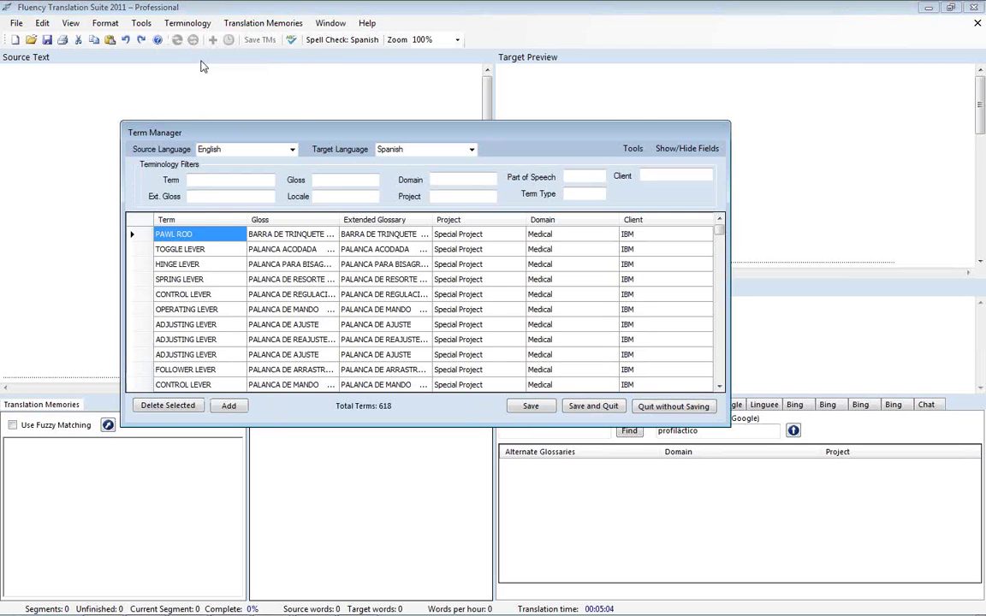
drag(323, 134, 371, 115)
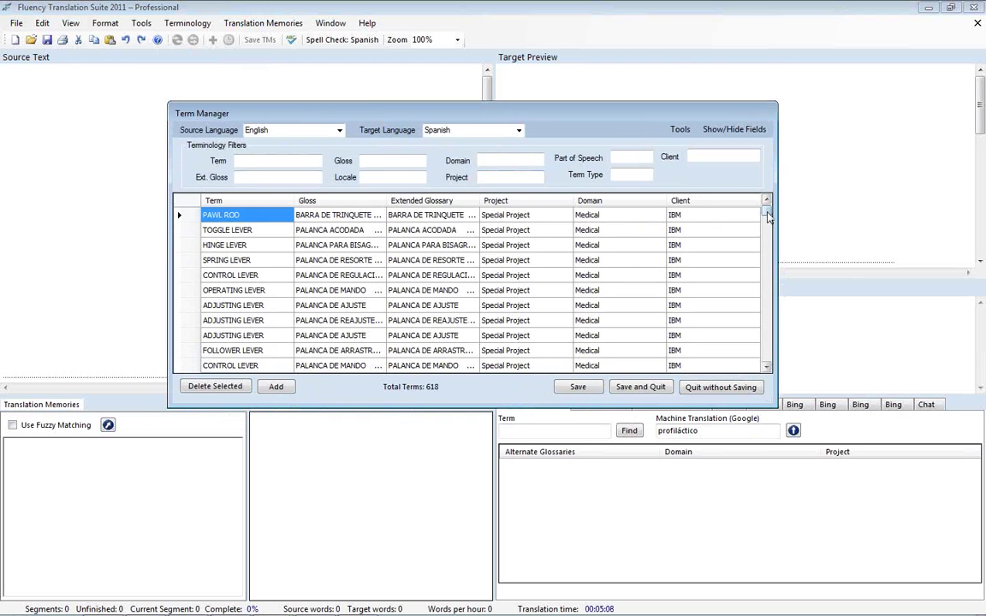
drag(766, 210, 768, 310)
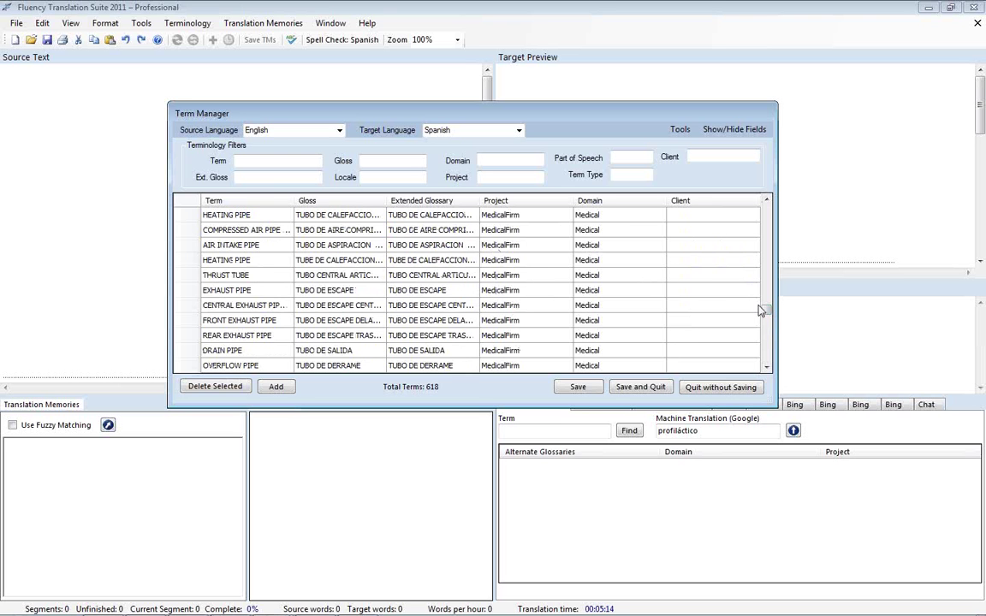
drag(767, 308, 688, 184)
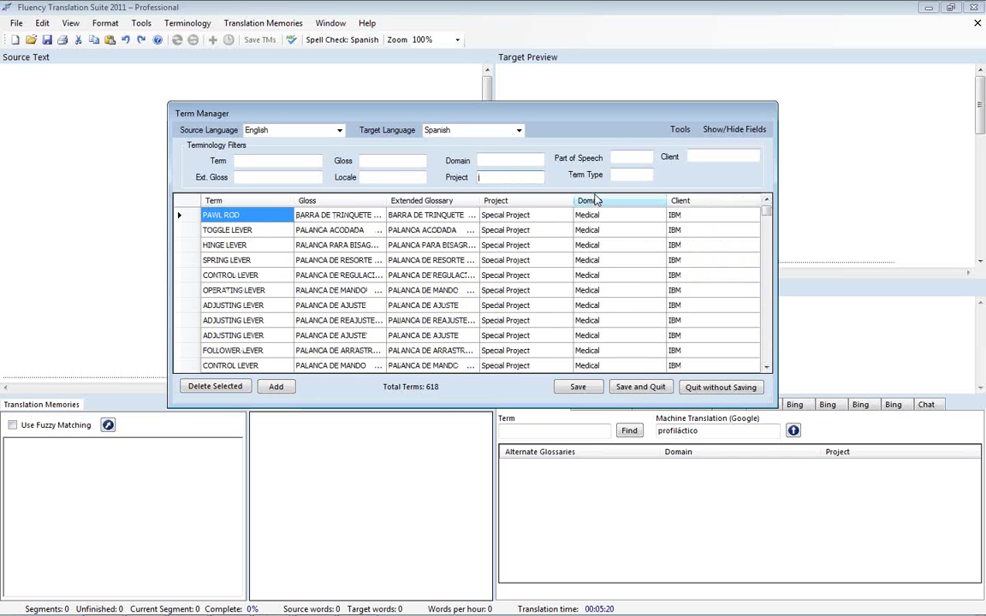
Filter the term list by the project Special Project, and clear the filter again.
text(Special Project)
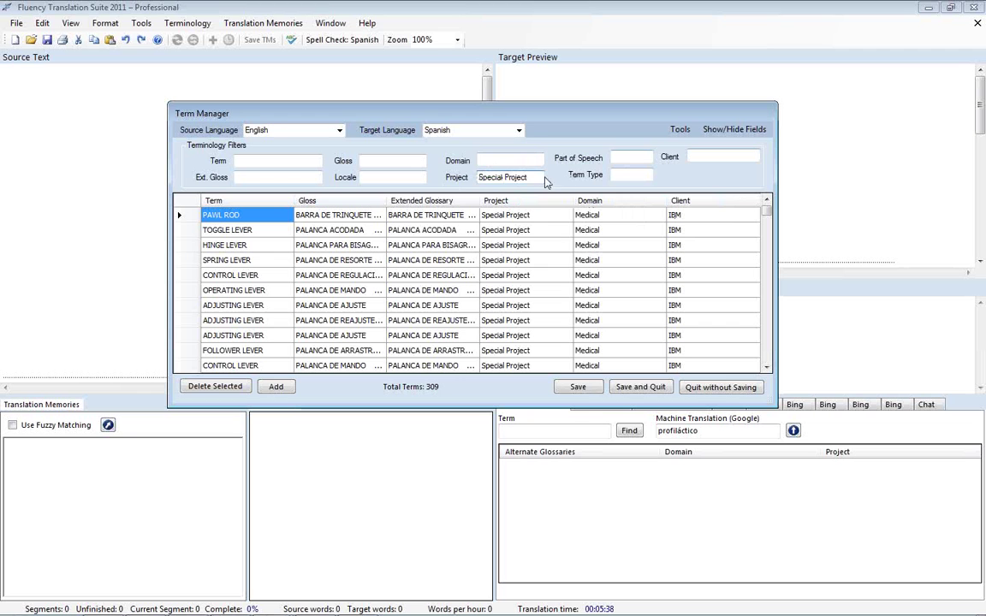
drag(529, 177, 475, 178)
key(Delete)
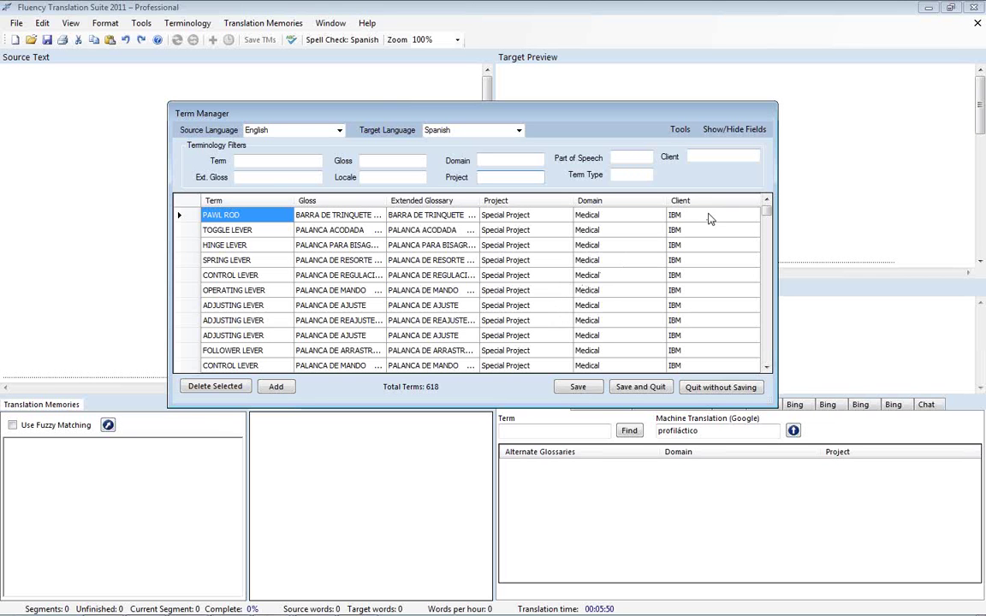
Open the Remove Terms Wizard for the English to Spanish terminology.
click(682, 131)
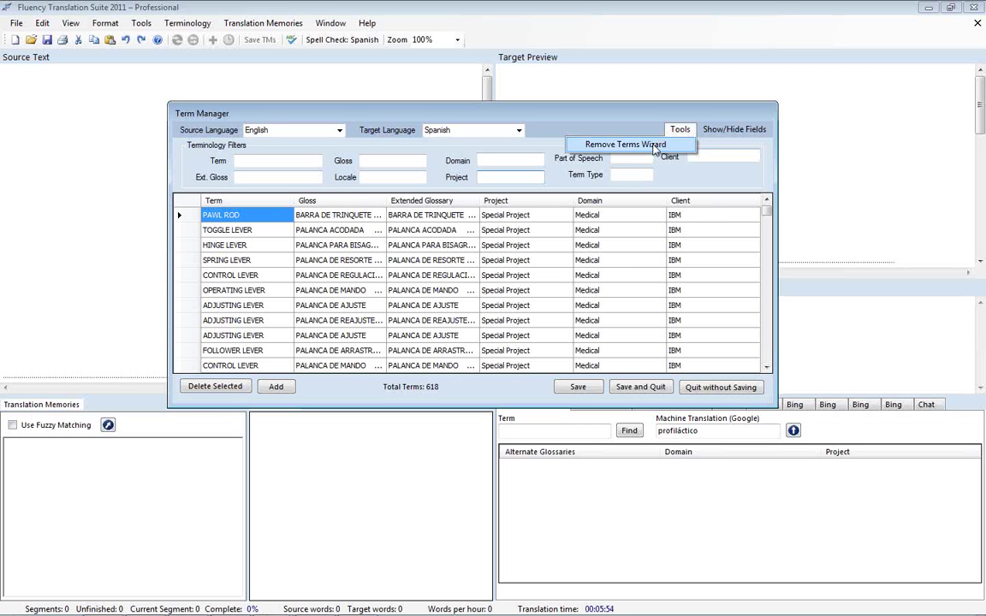
click(655, 150)
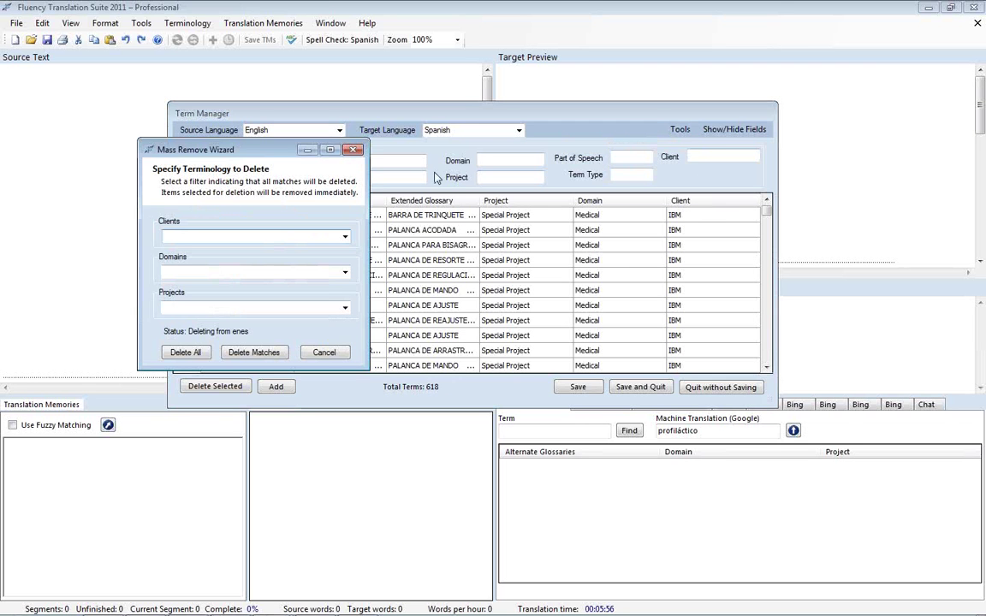
drag(249, 156, 425, 159)
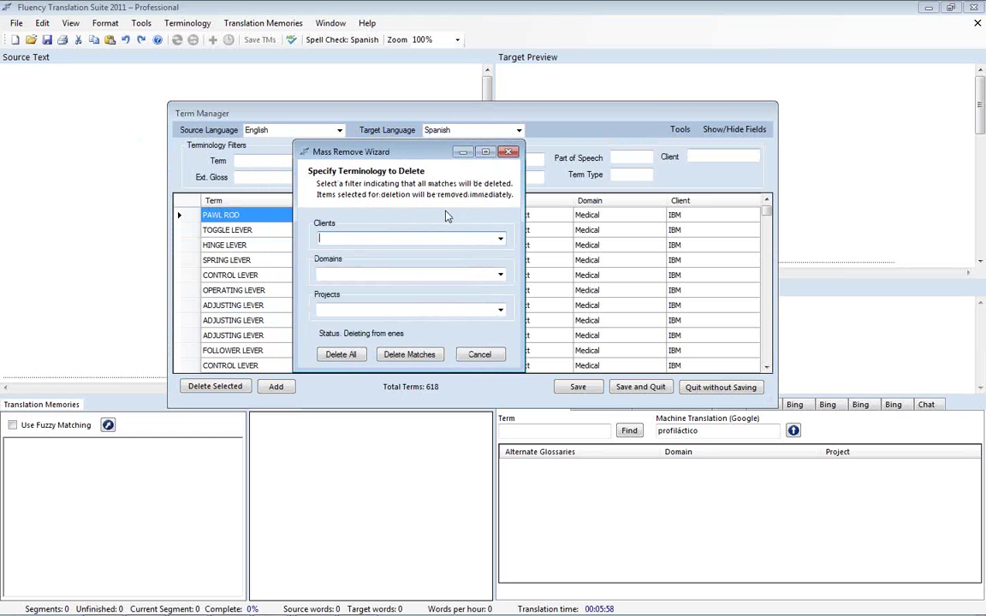
click(500, 239)
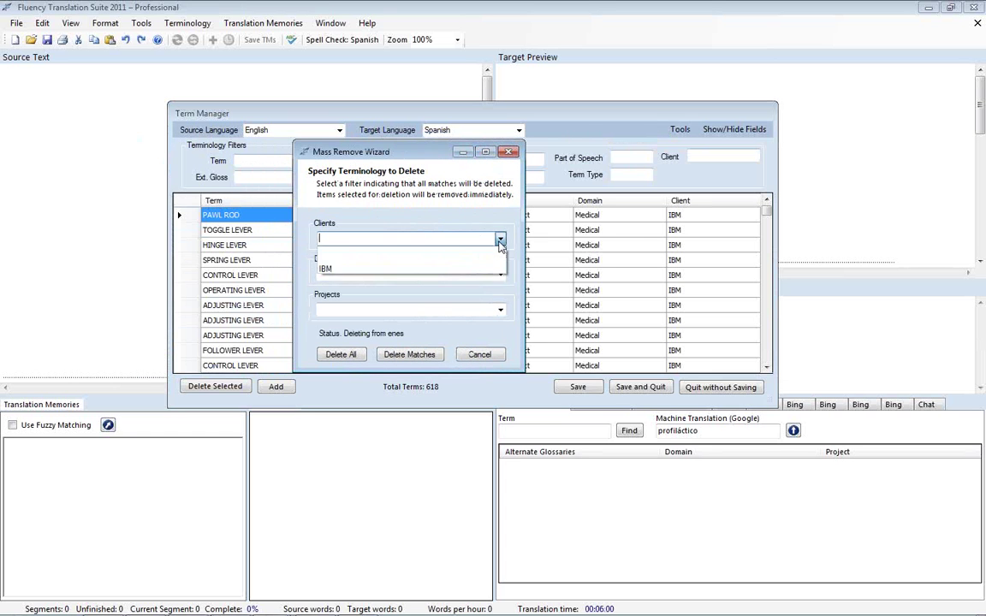
click(371, 269)
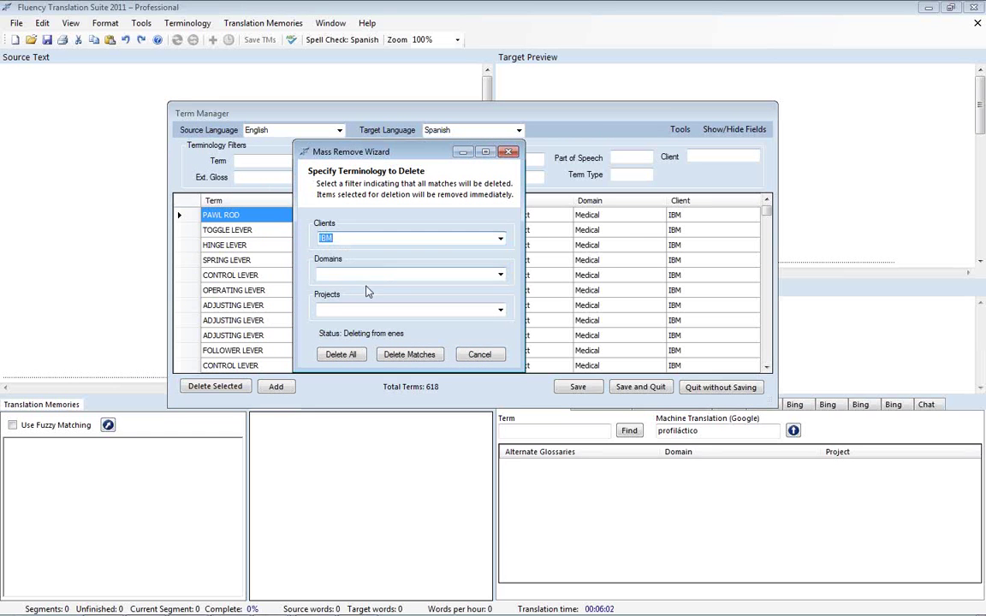
click(500, 240)
click(475, 254)
click(500, 274)
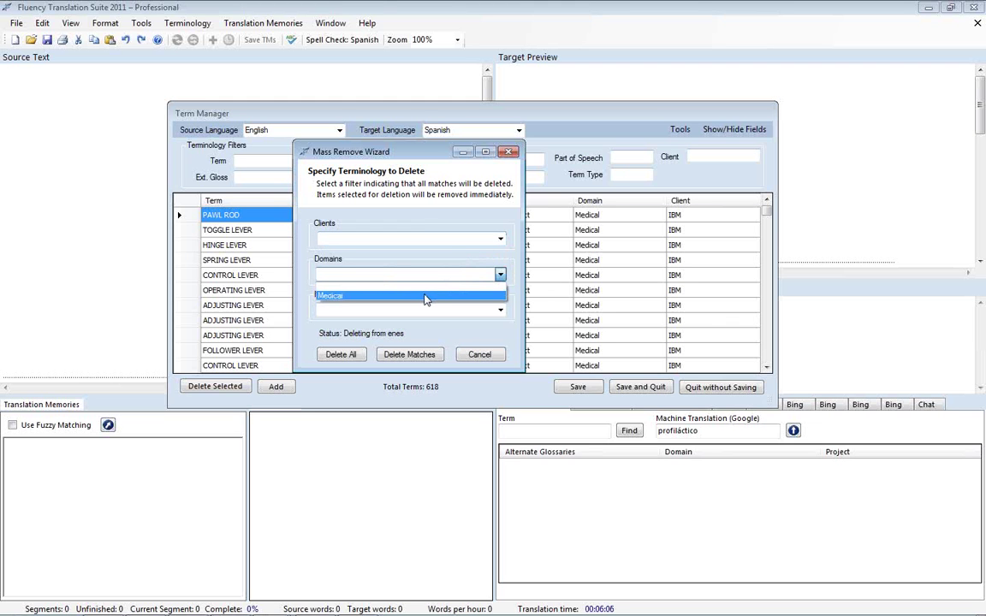
click(427, 272)
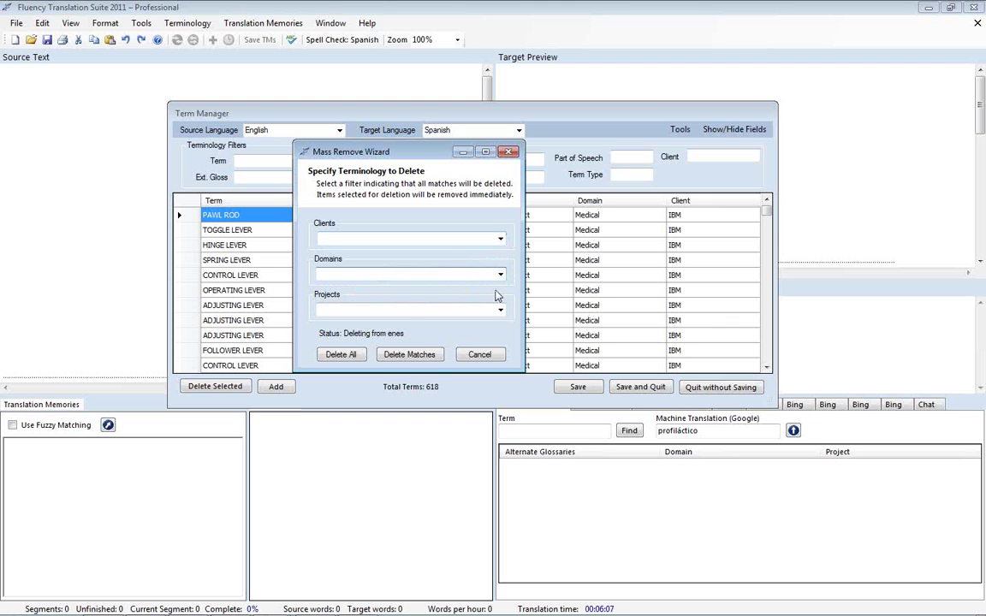
Delete all terms matching the project MedicalFirm, and save and quit the Term Manager.
click(500, 308)
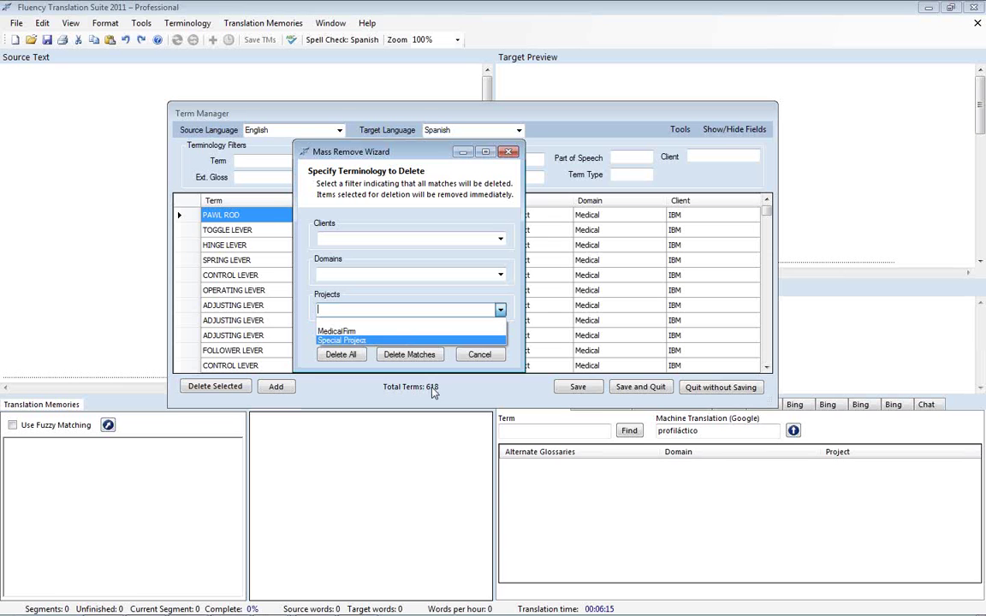
click(343, 331)
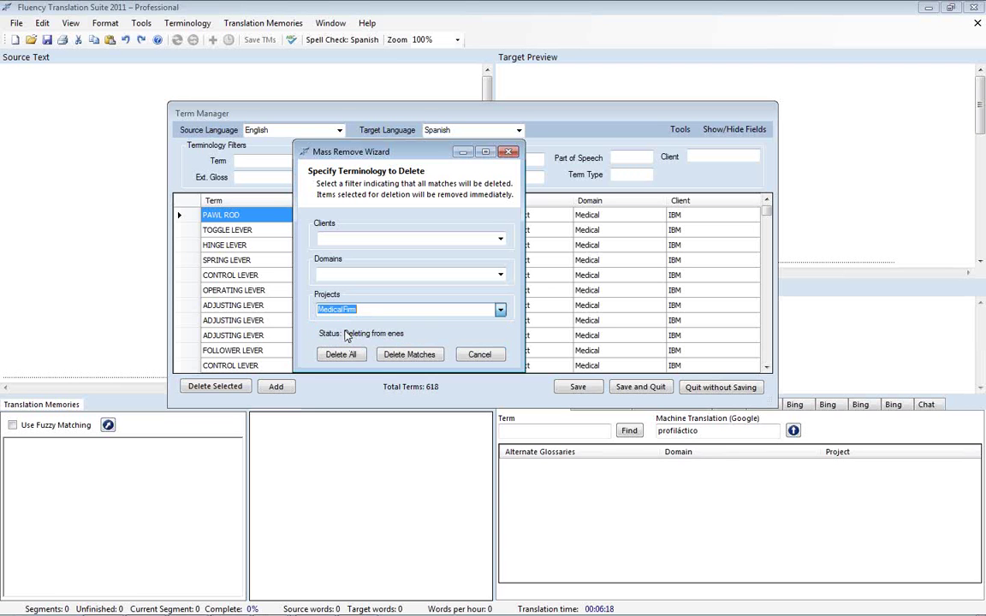
click(413, 355)
click(494, 366)
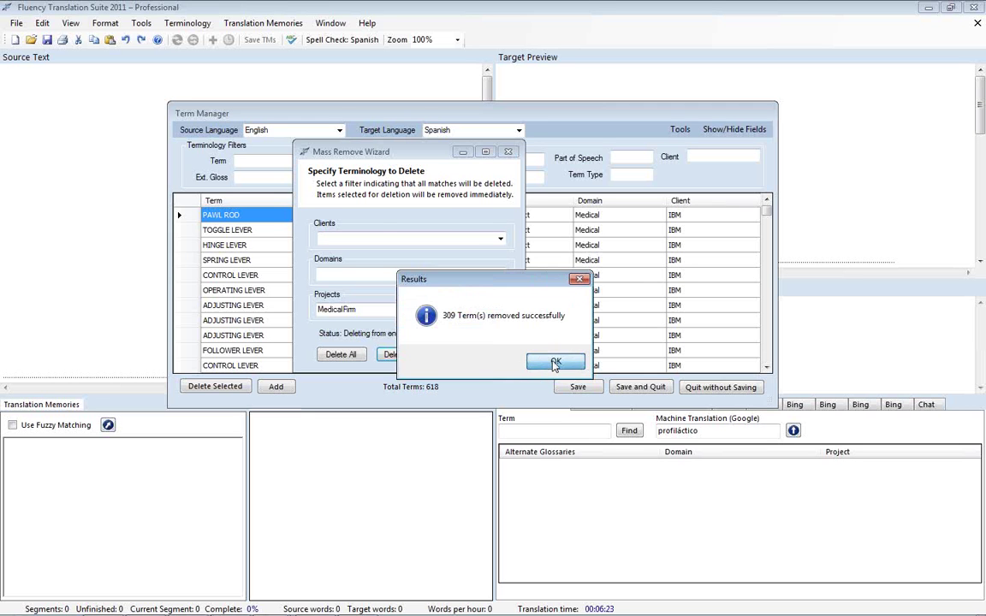
click(555, 363)
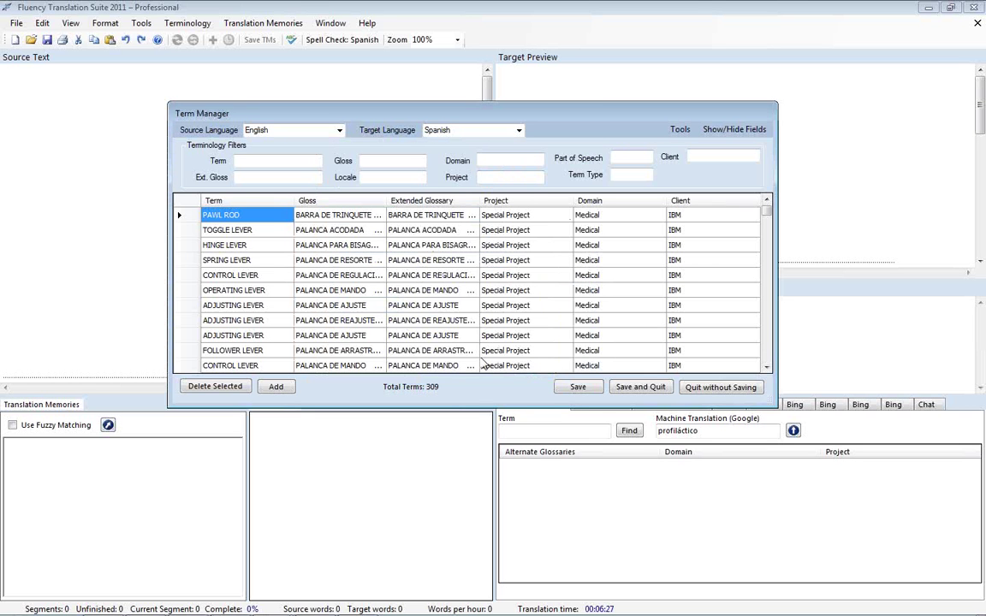
click(656, 388)
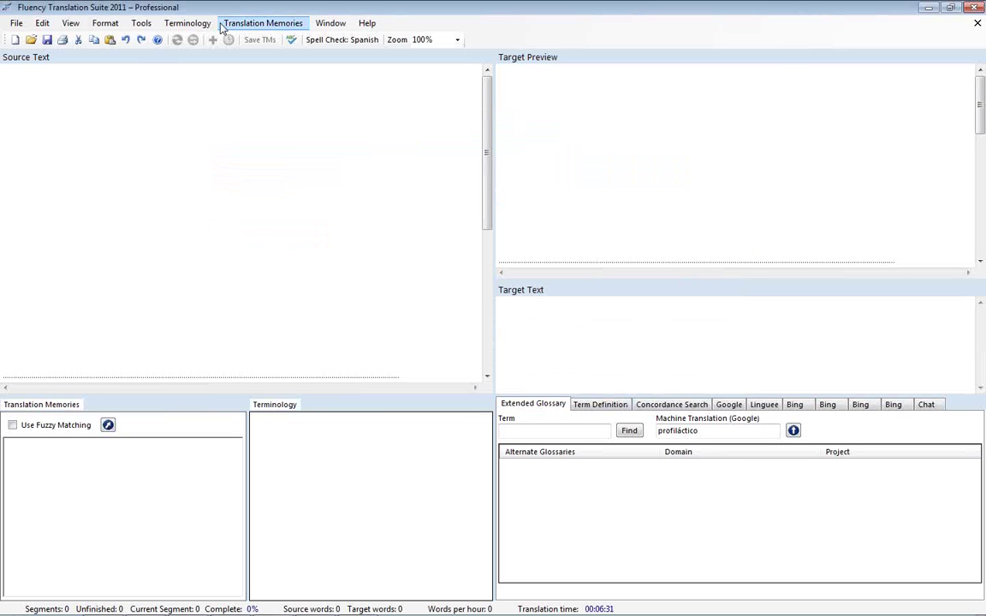
Load Medical.doc from the Samples folder and create its English to Spanish translation file Medical_enes, replacing the existing file.
click(26, 25)
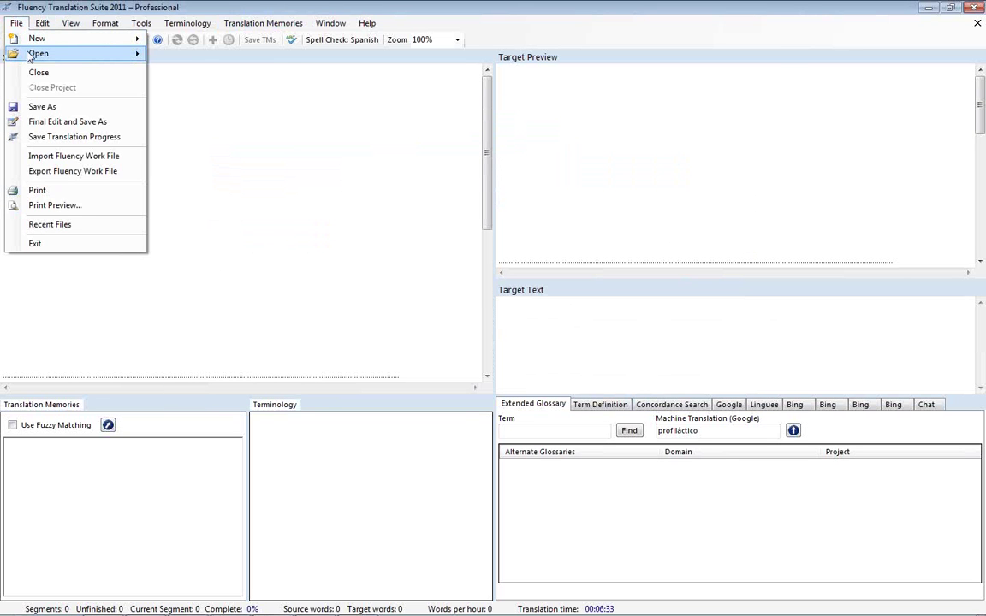
mouse_move(84, 53)
click(190, 55)
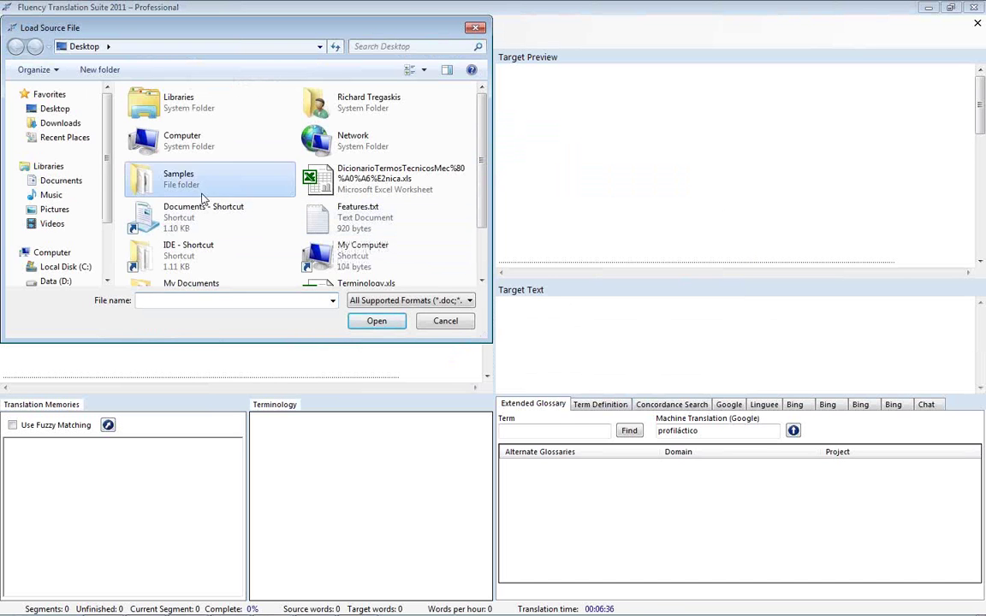
double_click(258, 194)
text(med)
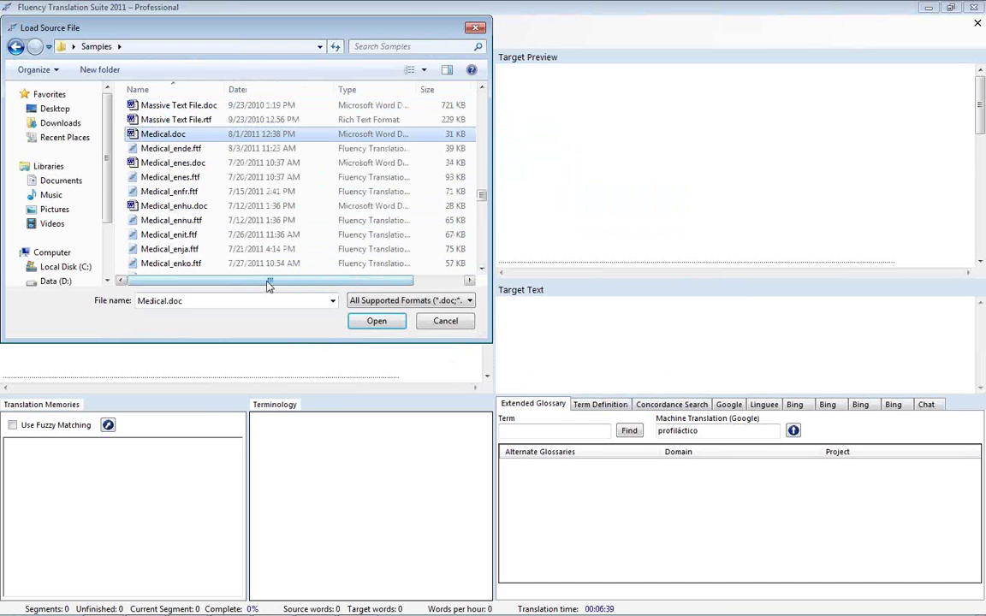
double_click(164, 136)
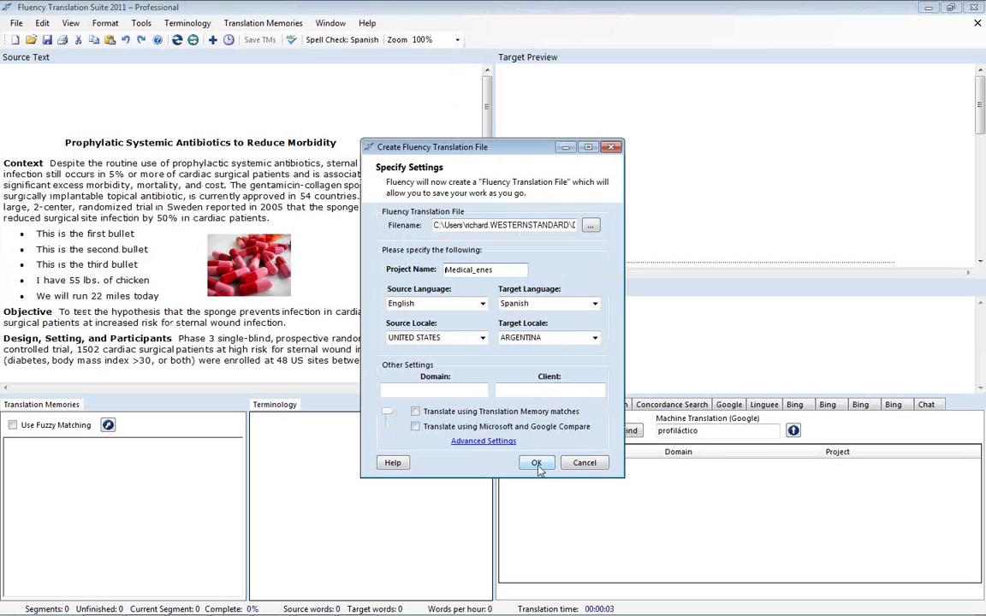
click(536, 464)
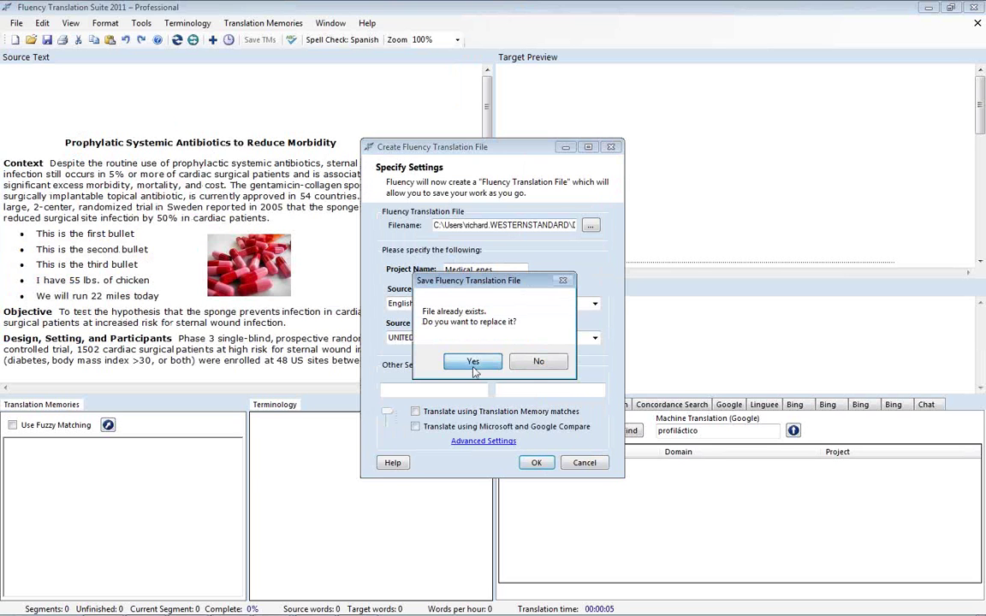
click(473, 363)
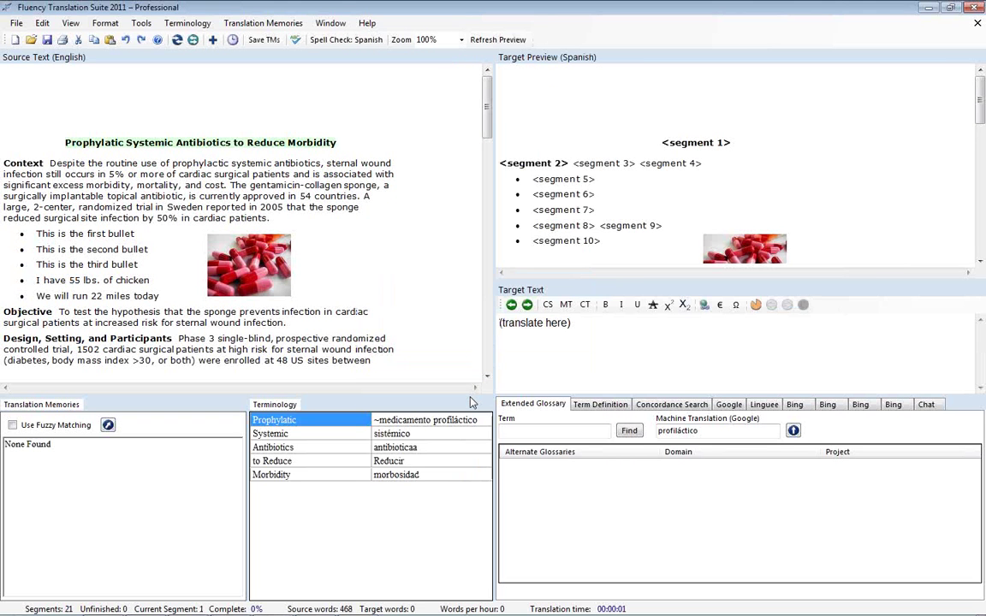
Go to segment 2 and look up the terms prophylactic and systemic in the Extended Glossary.
click(528, 306)
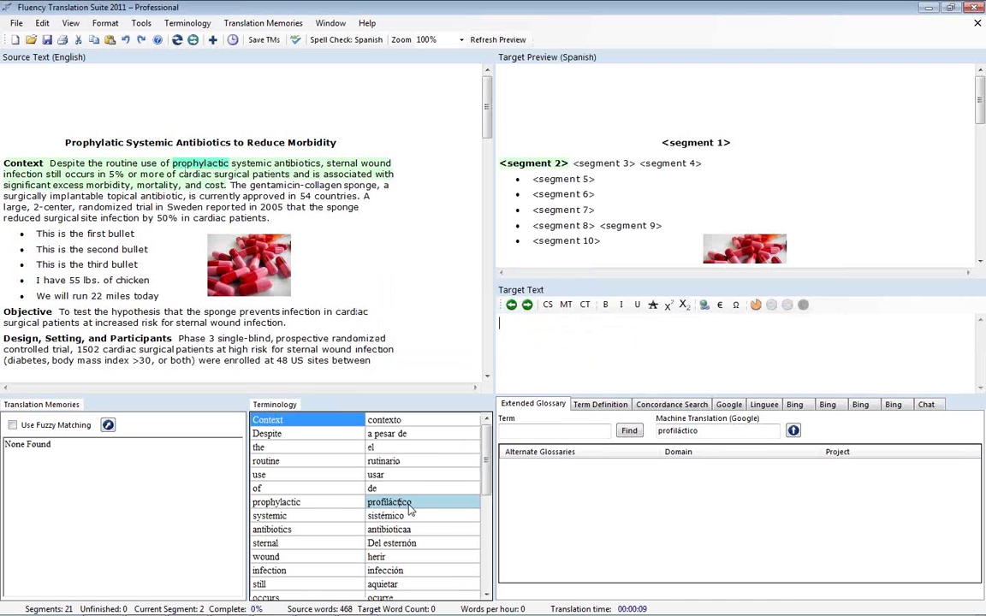
click(313, 506)
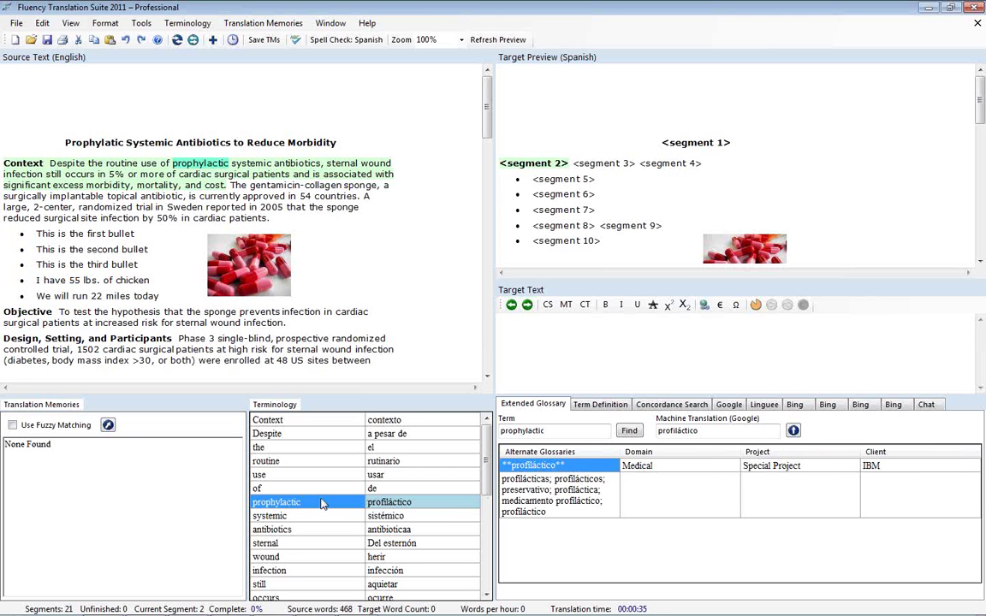
click(282, 516)
click(286, 505)
click(249, 168)
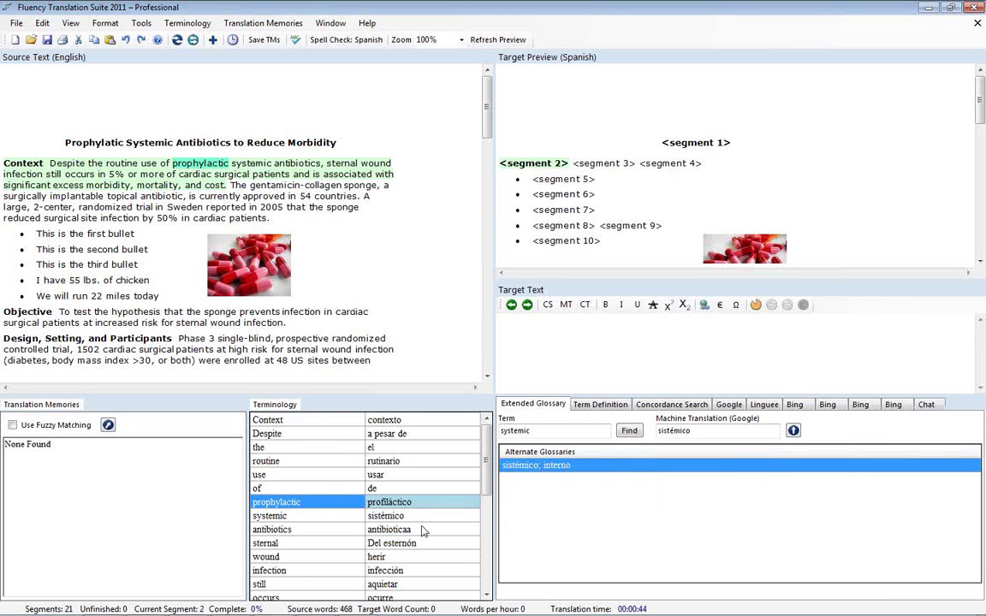
click(200, 162)
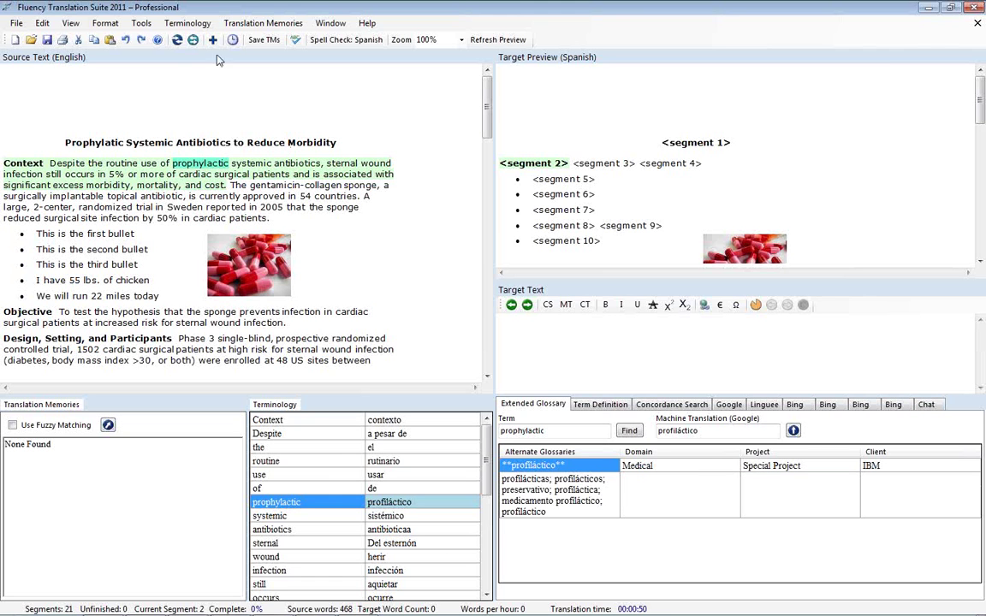
Open the English to Spanish terminology export, check the project, domain, locale and client filters, and keep all terminology selected for export.
click(187, 24)
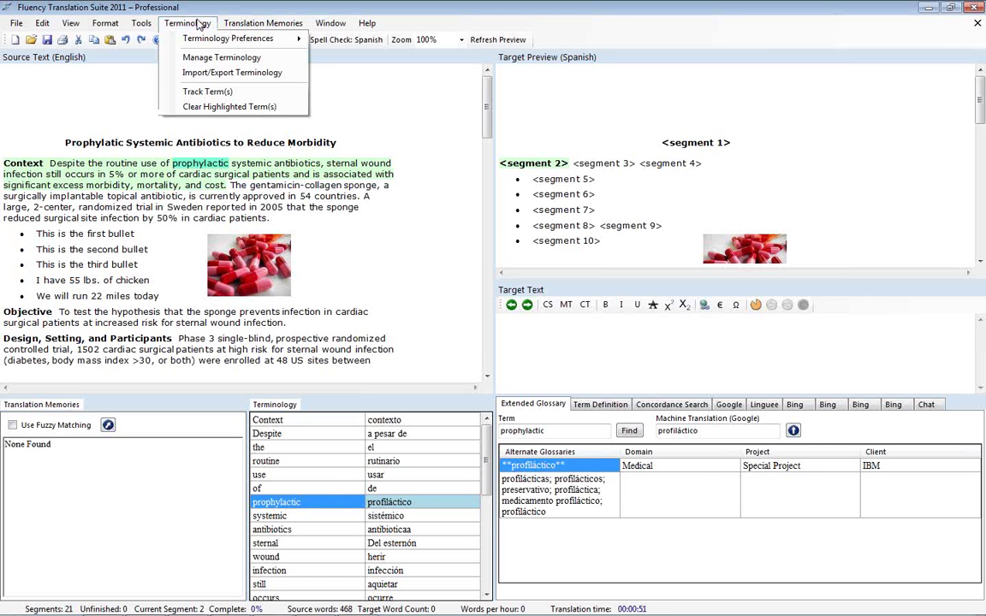
click(203, 74)
click(147, 47)
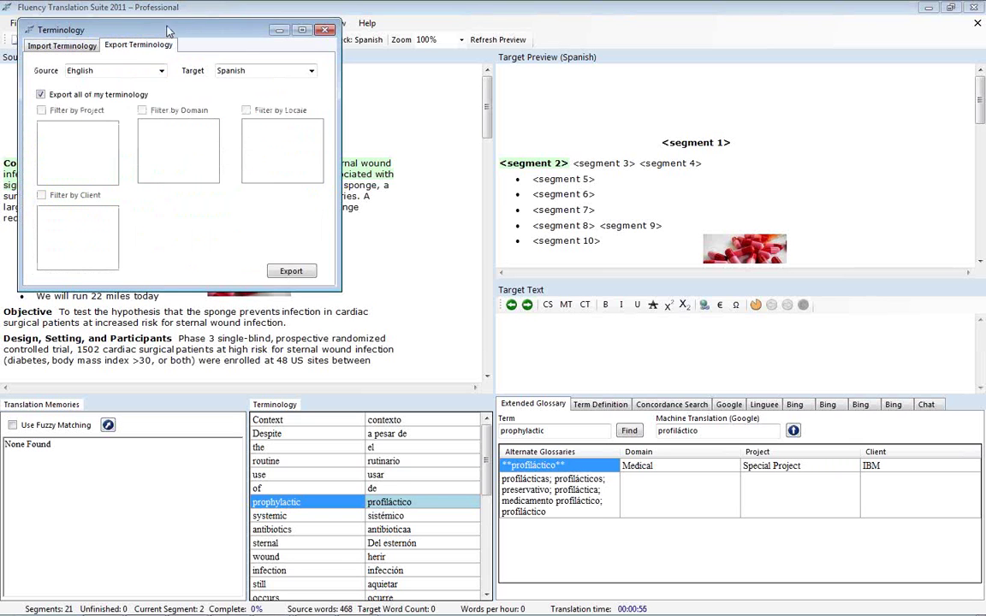
drag(171, 31, 505, 150)
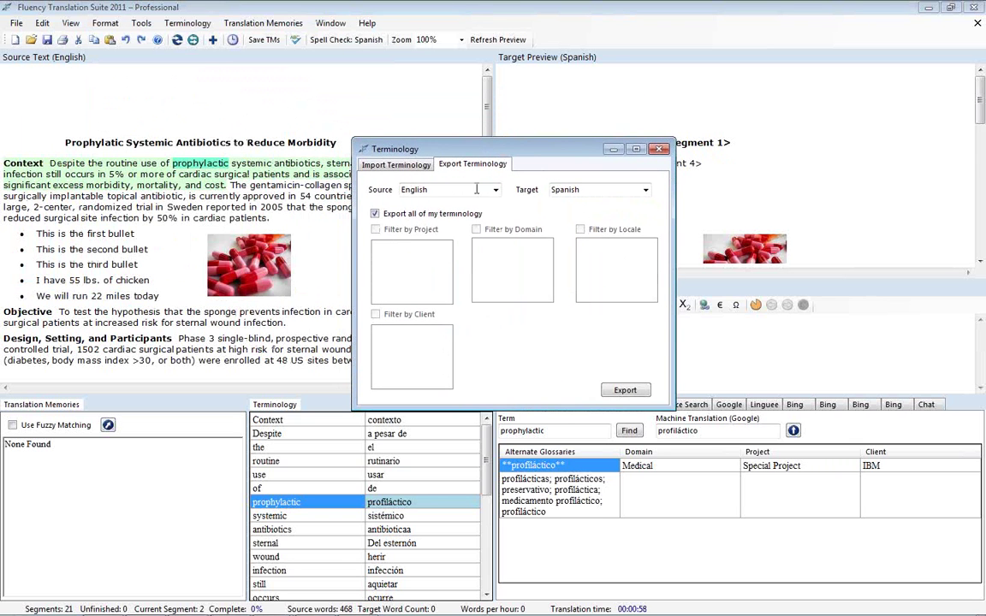
click(376, 214)
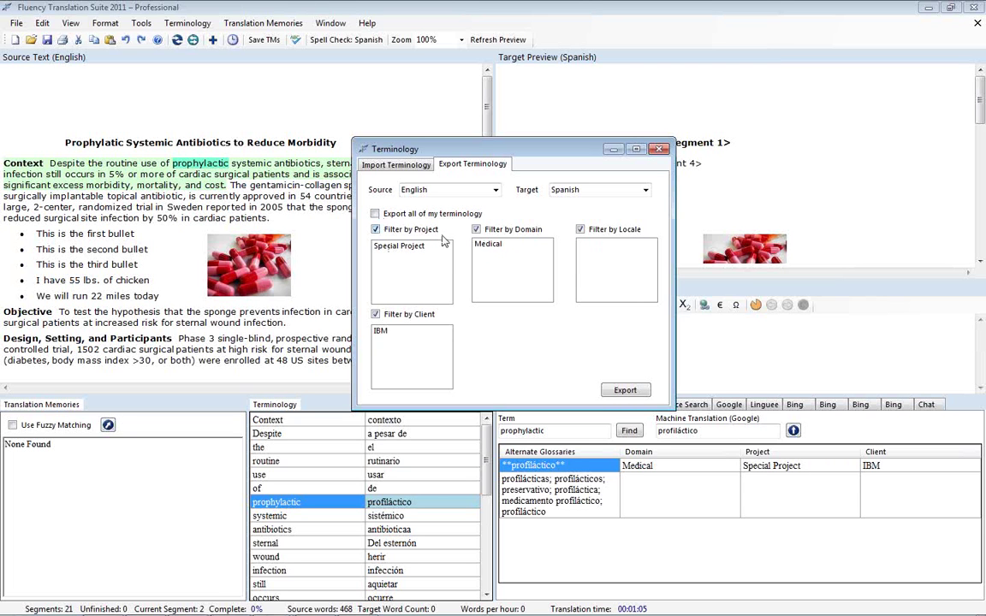
click(374, 213)
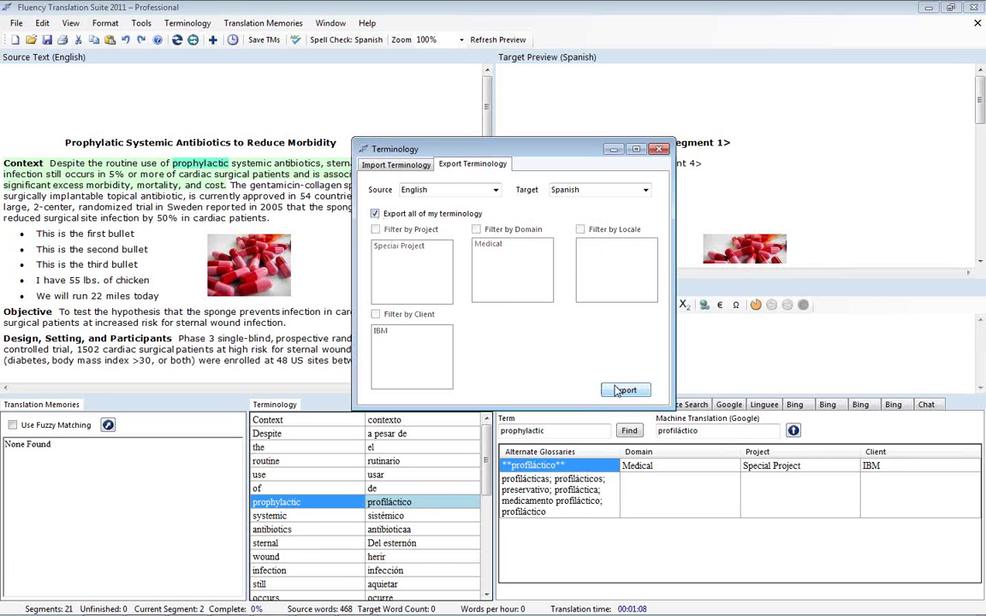
Export the terminology to the Desktop as the text file MyTerms and close the Terminology window.
click(617, 391)
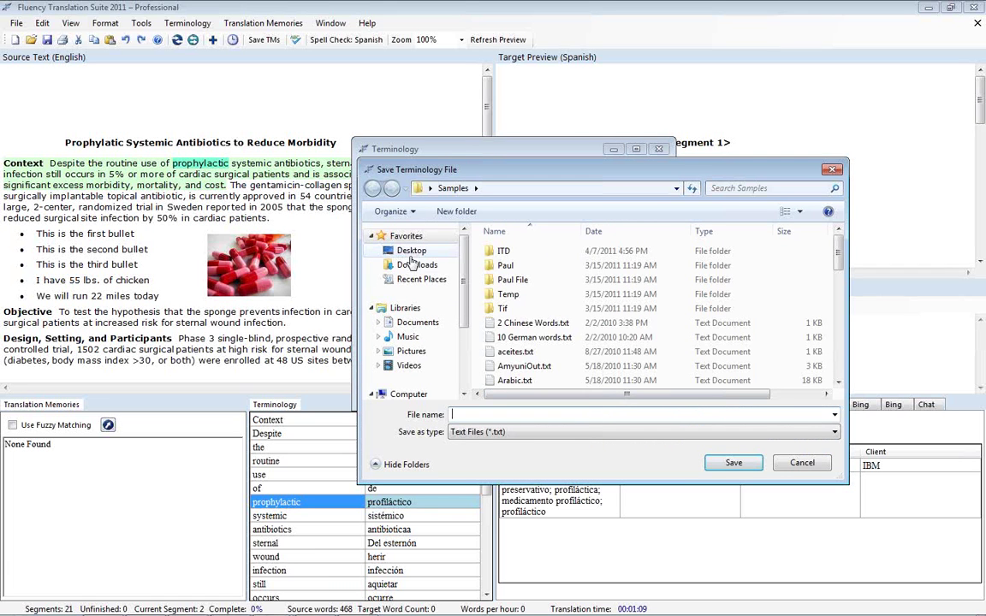
click(410, 250)
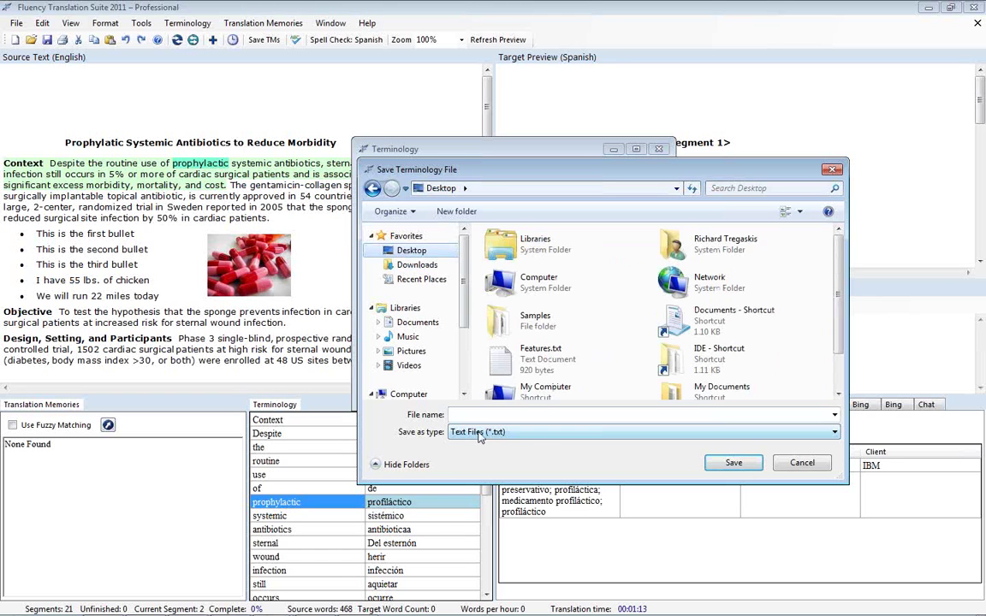
click(515, 416)
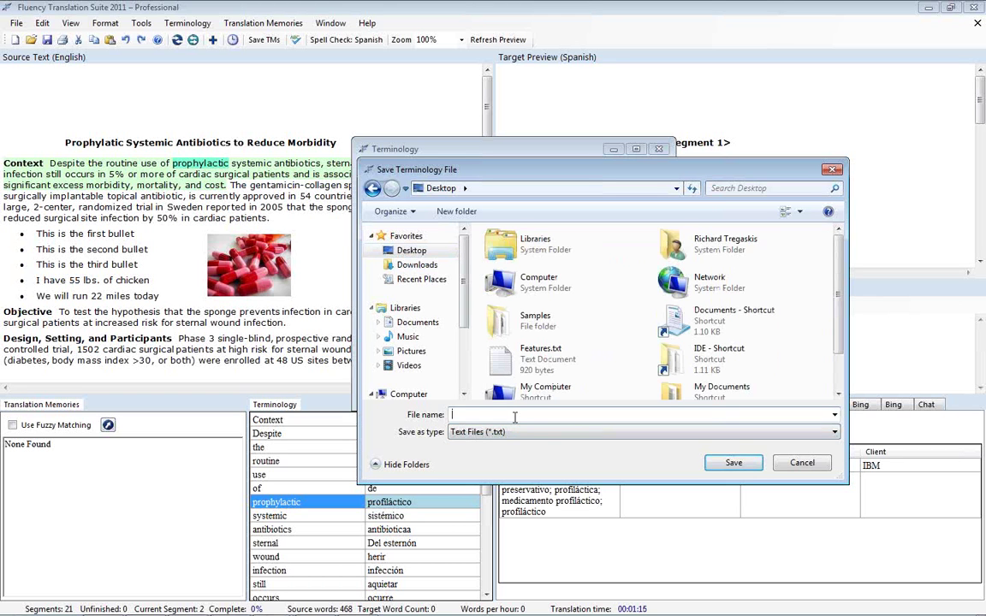
text(MyTerms)
click(734, 463)
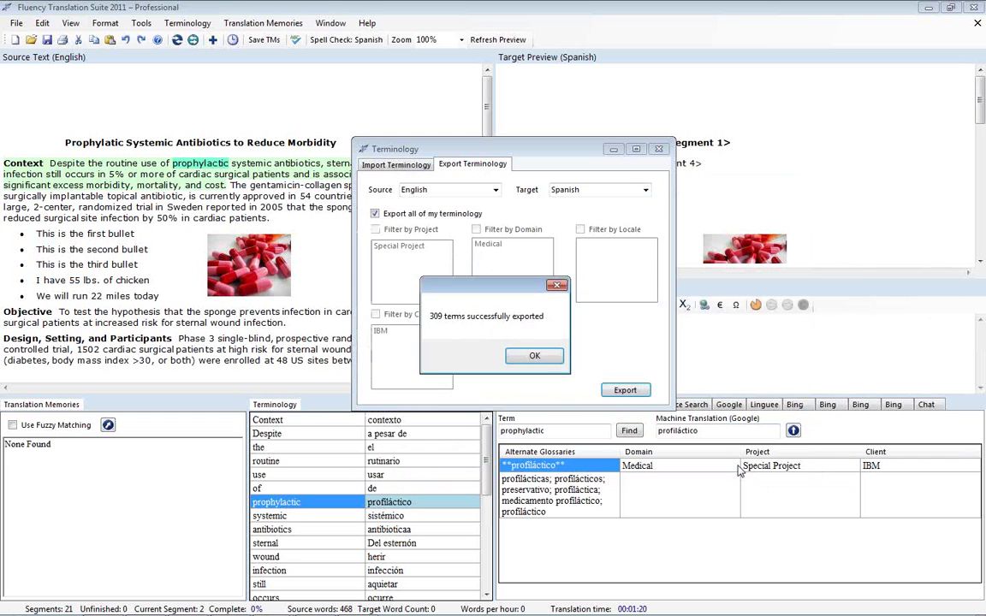
click(533, 356)
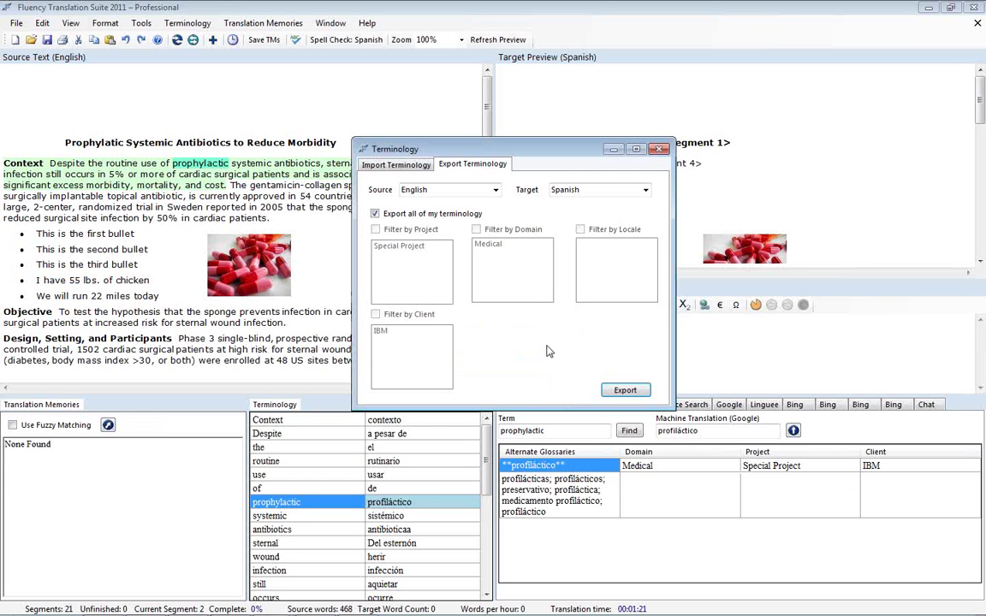
click(658, 150)
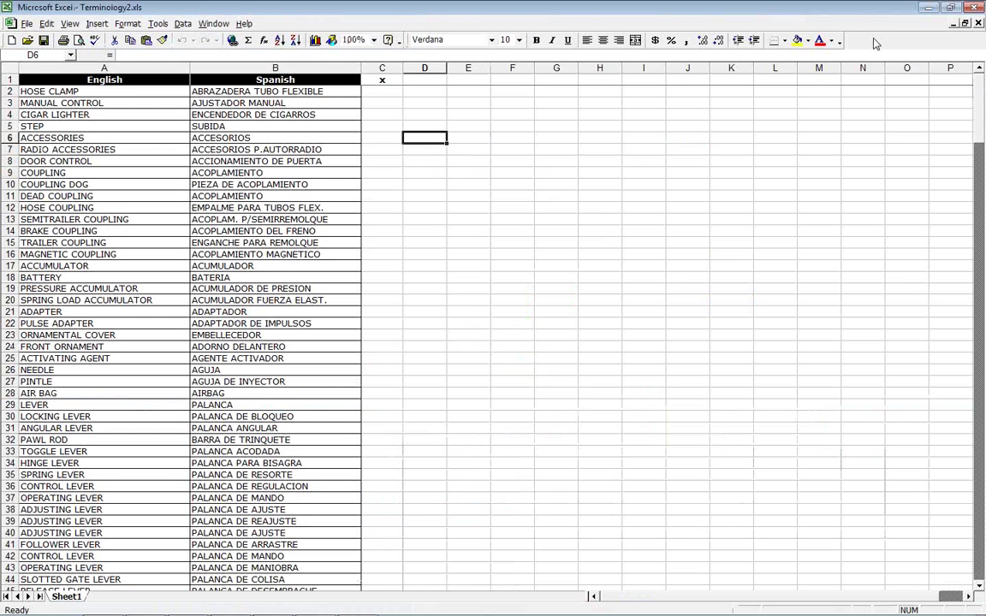
Show the desktop, move MyTerms.txt near its centre, and open the file in EditPlus.
click(928, 8)
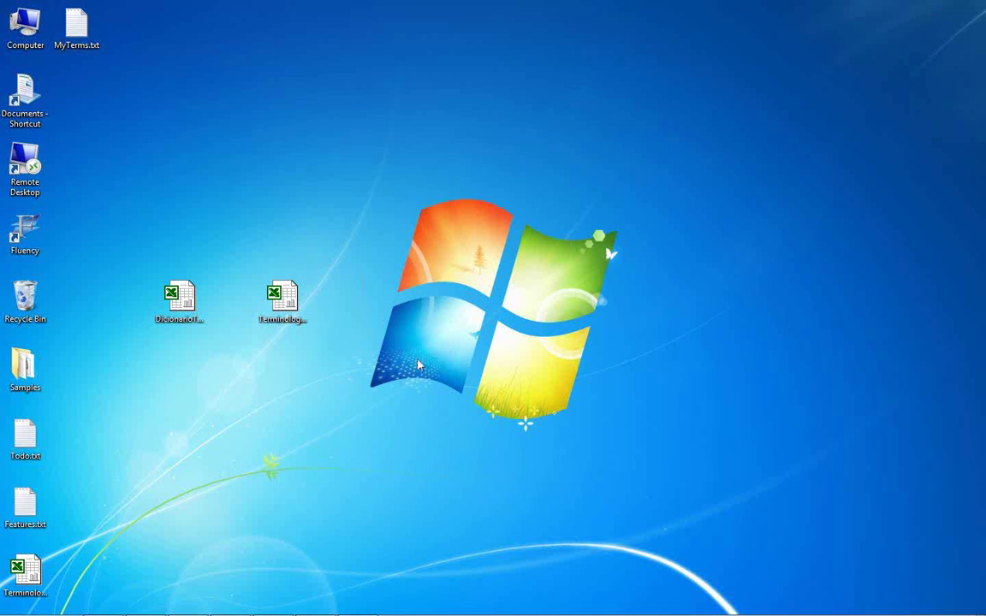
drag(76, 26, 473, 259)
right_click(446, 236)
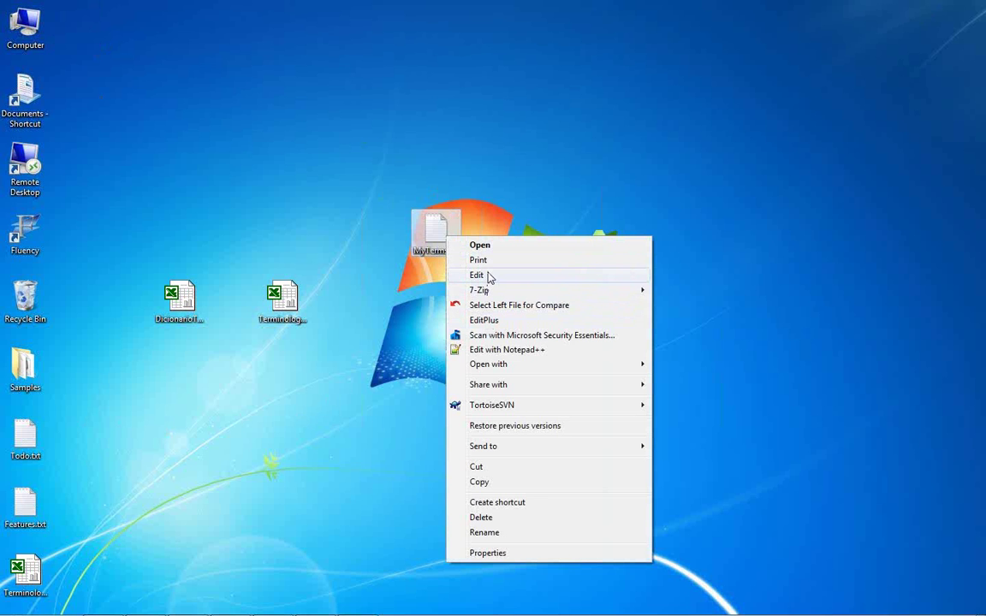
click(484, 320)
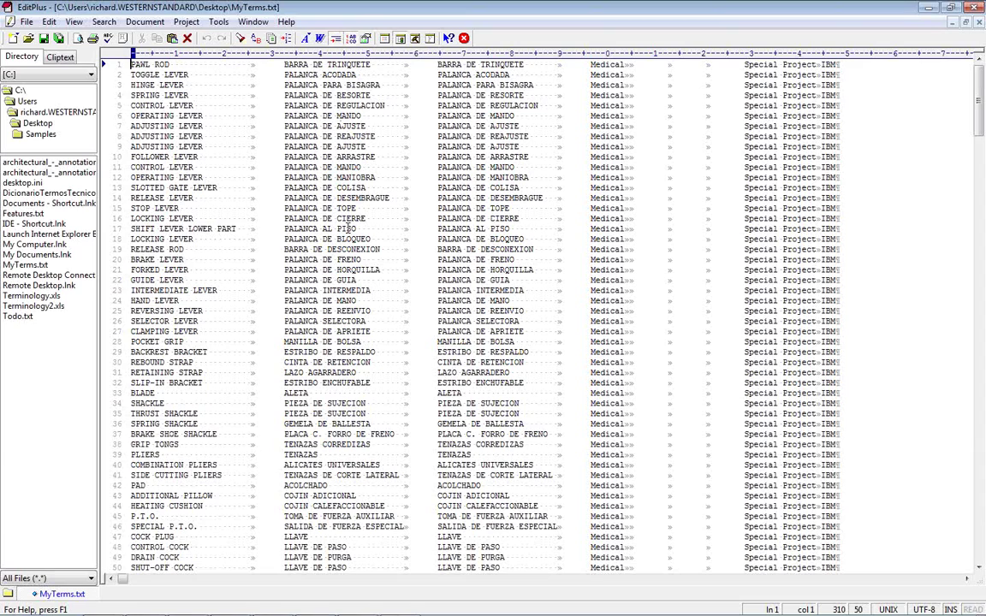
Look through the exported terms and their domain, project and client columns in MyTerms.txt, and return to the desktop.
scroll(354, 242, down, 20)
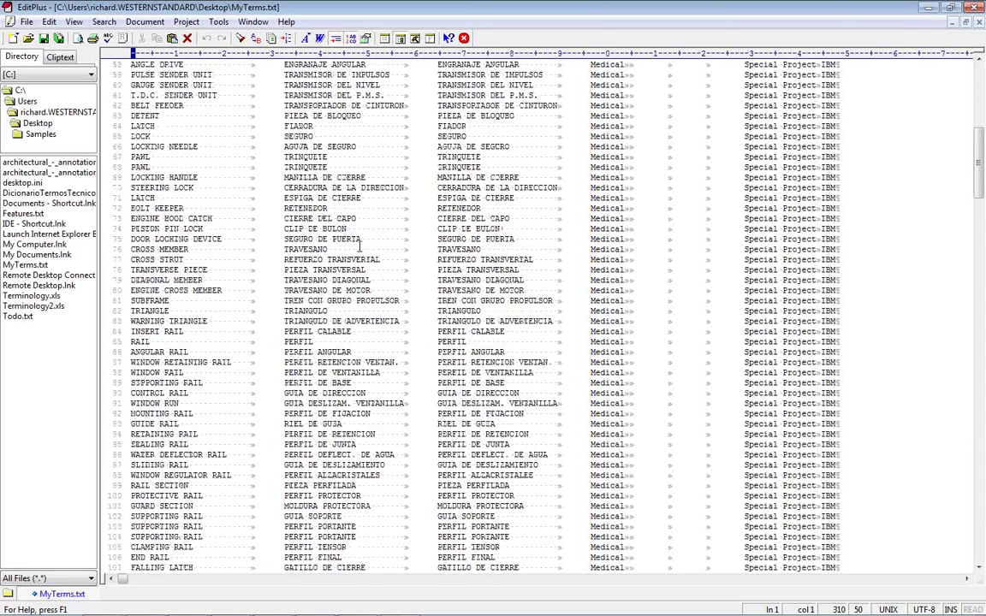
scroll(360, 248, down, 4)
scroll(360, 248, up, 19)
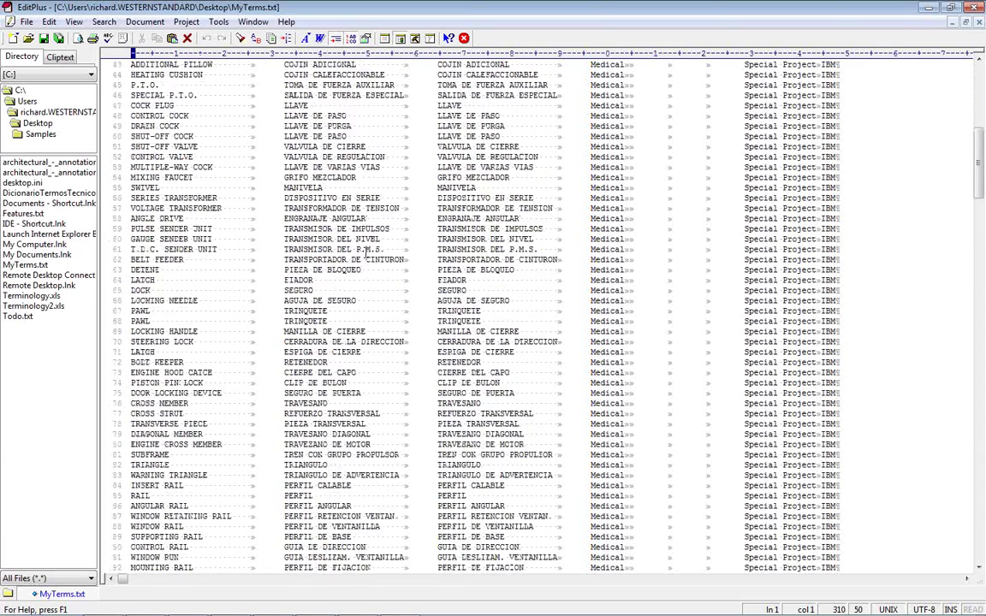
key(super+d)
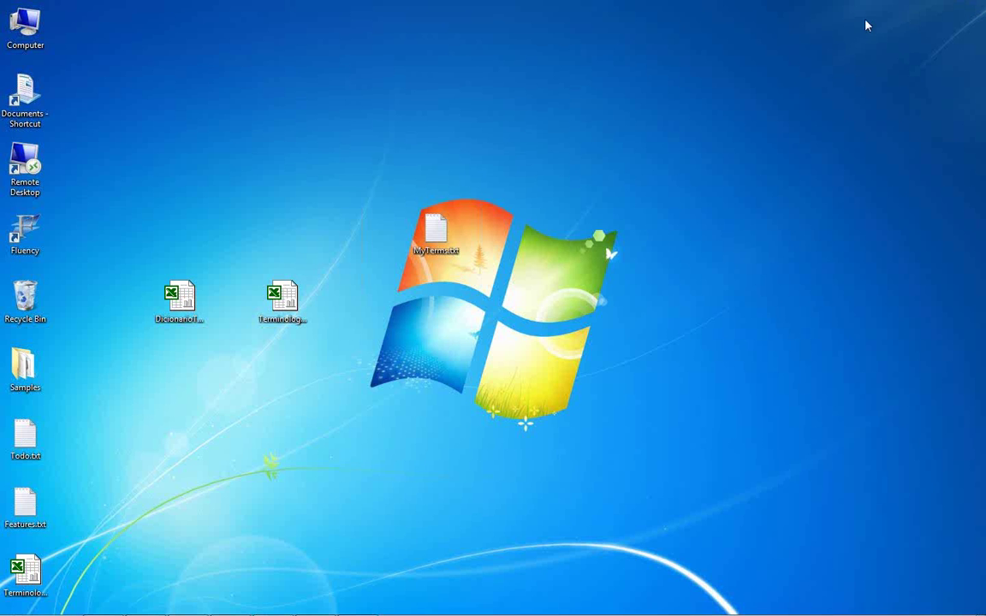